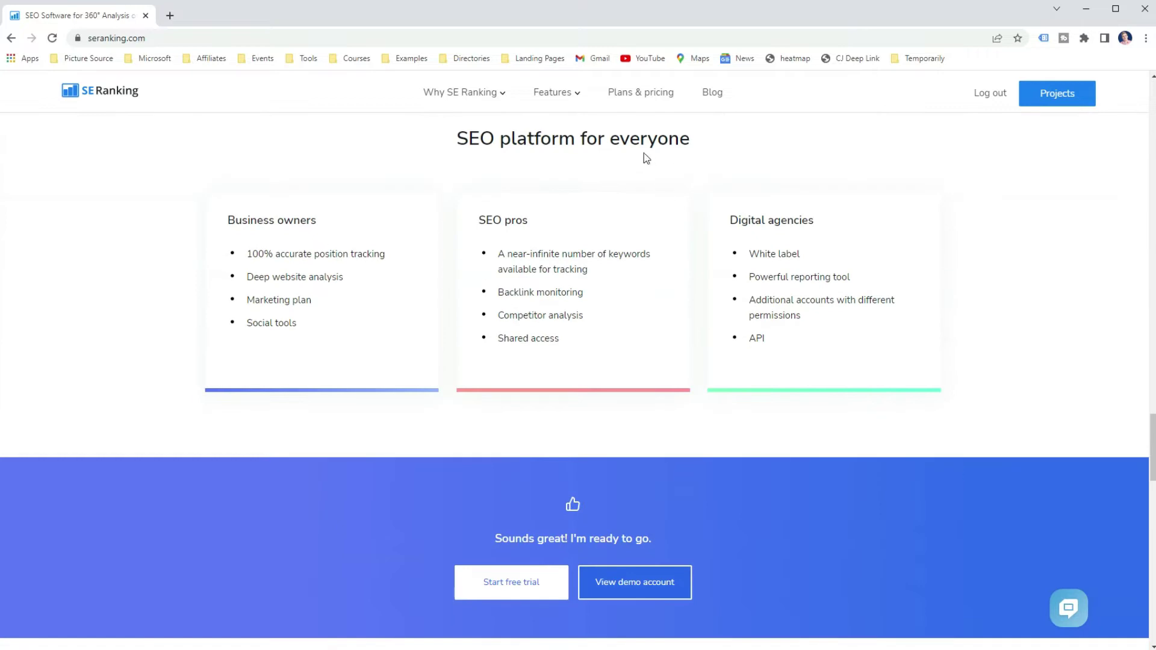
# Open the plans and pricing page and review the plans with the weekly rankings check frequency
pyautogui.click(642, 93)
pyautogui.scroll(-5, 643, 101)
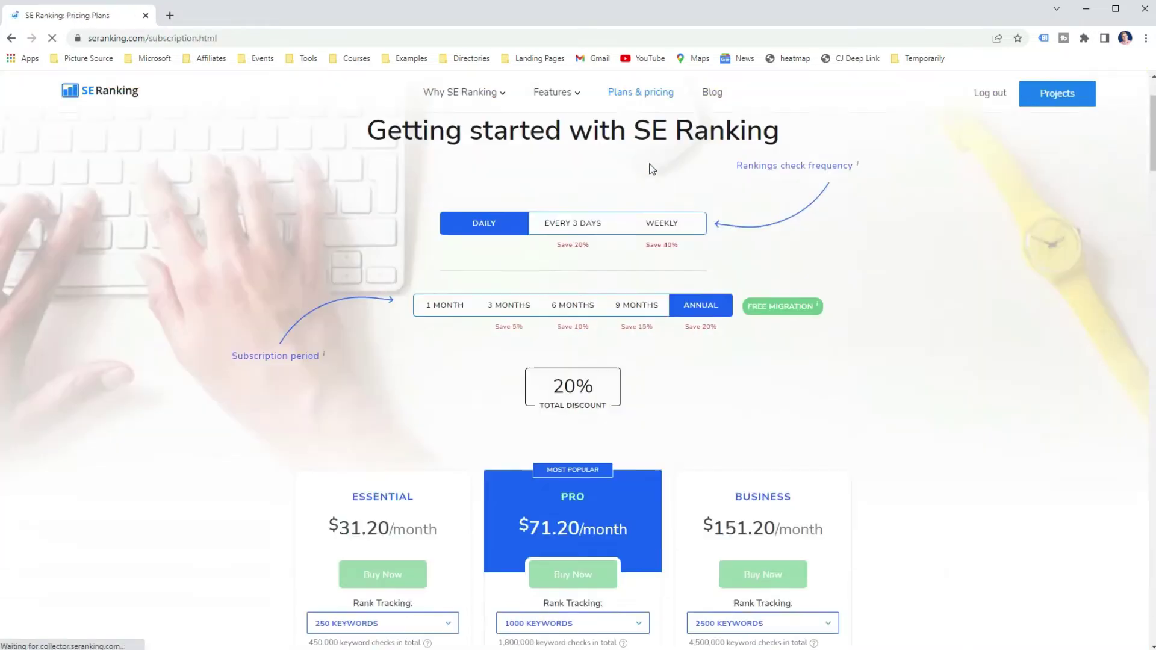
pyautogui.scroll(-2, 581, 195)
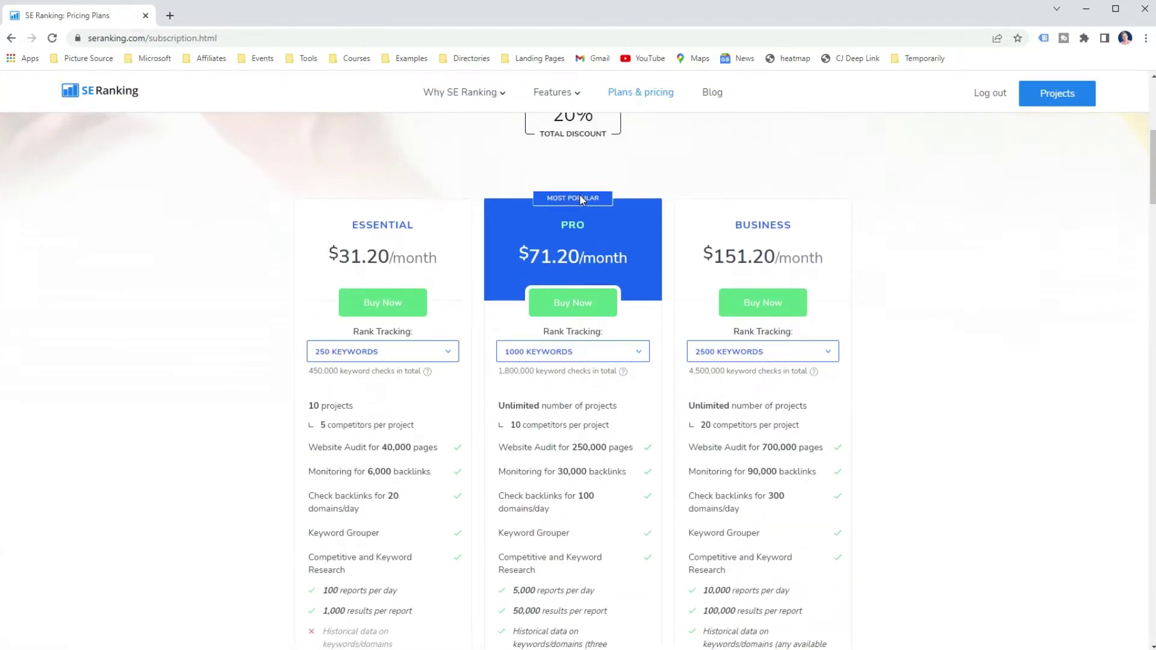
pyautogui.scroll(3, 587, 238)
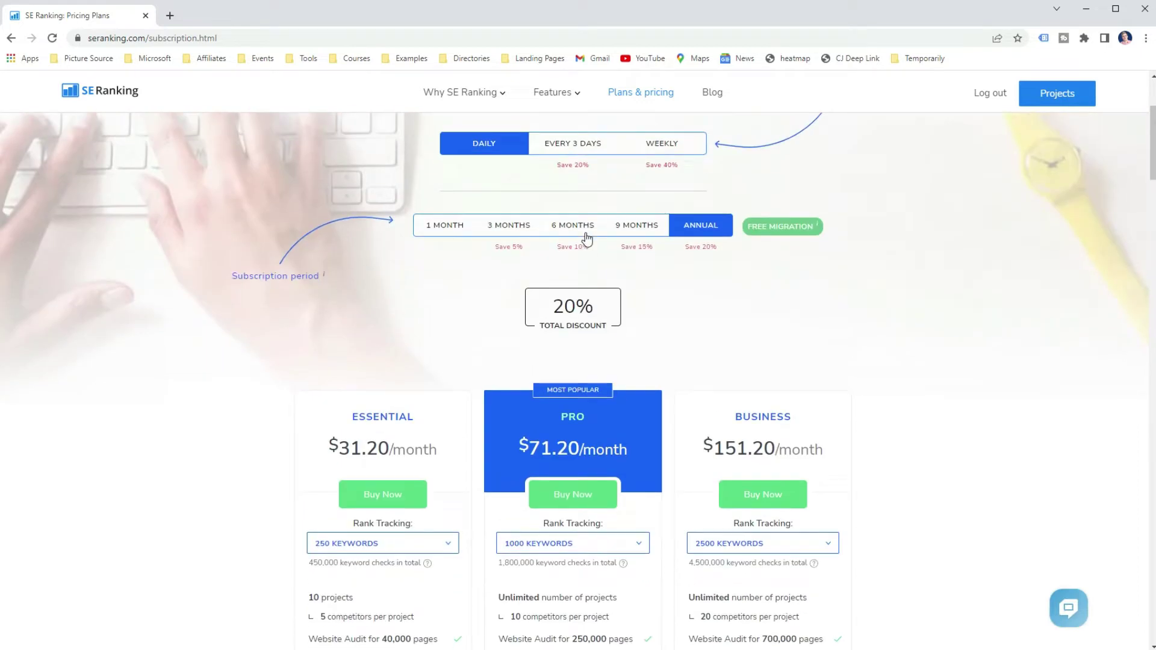
pyautogui.click(663, 150)
pyautogui.scroll(-7, 617, 214)
pyautogui.scroll(-6, 526, 301)
pyautogui.click(360, 306)
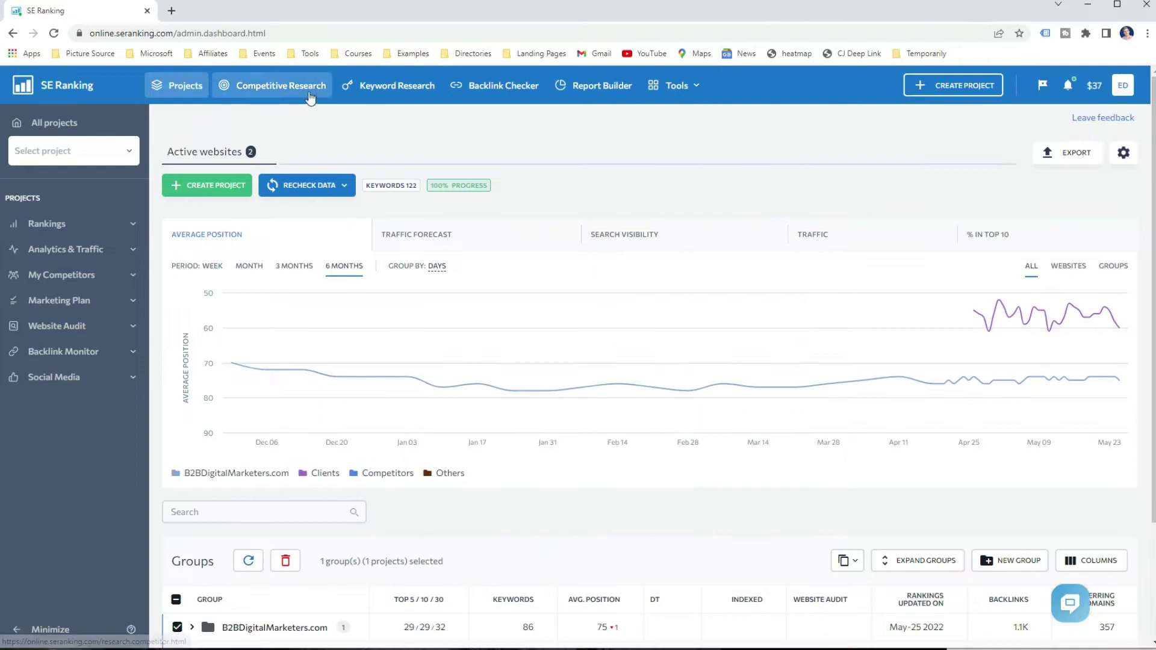
# Run a Competitive Research analysis of the domain b2bdigitalmarketers.com with the region set to Worldwide
pyautogui.click(307, 91)
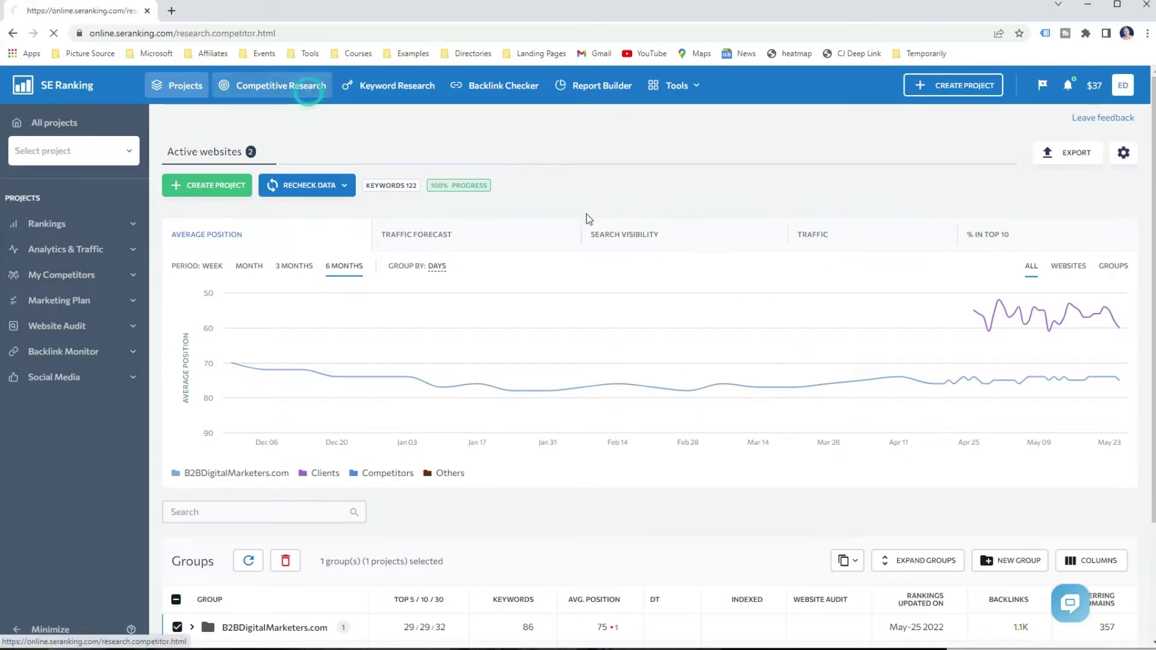
pyautogui.write('b2bdigitalmarketers.com')
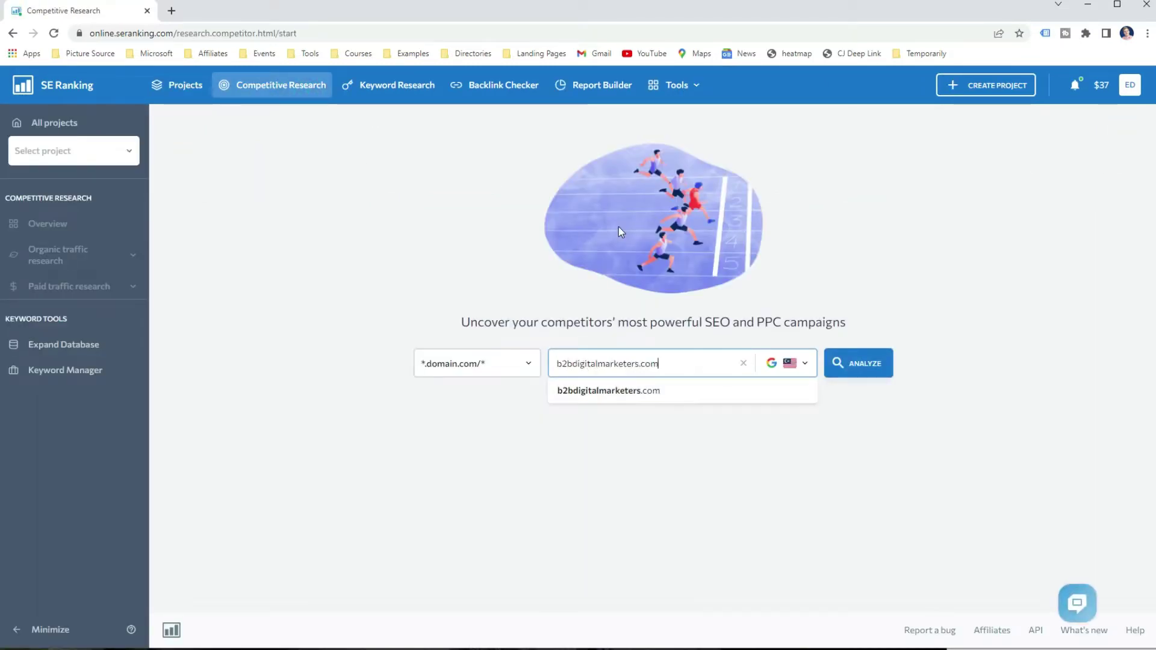
pyautogui.click(782, 364)
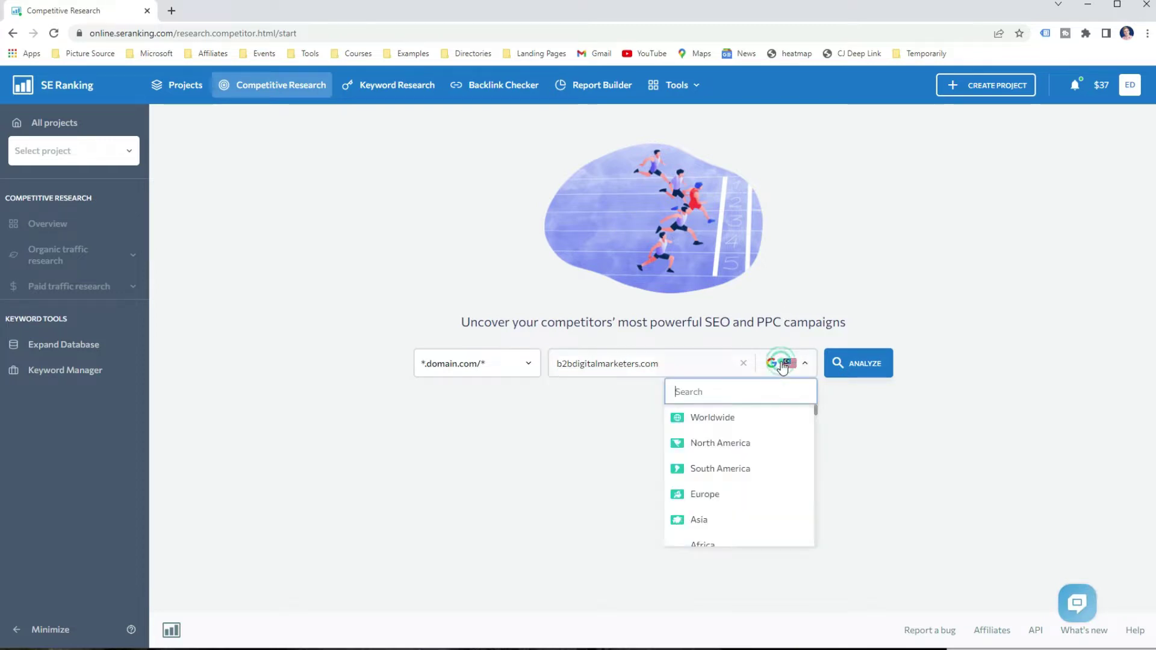
pyautogui.click(738, 420)
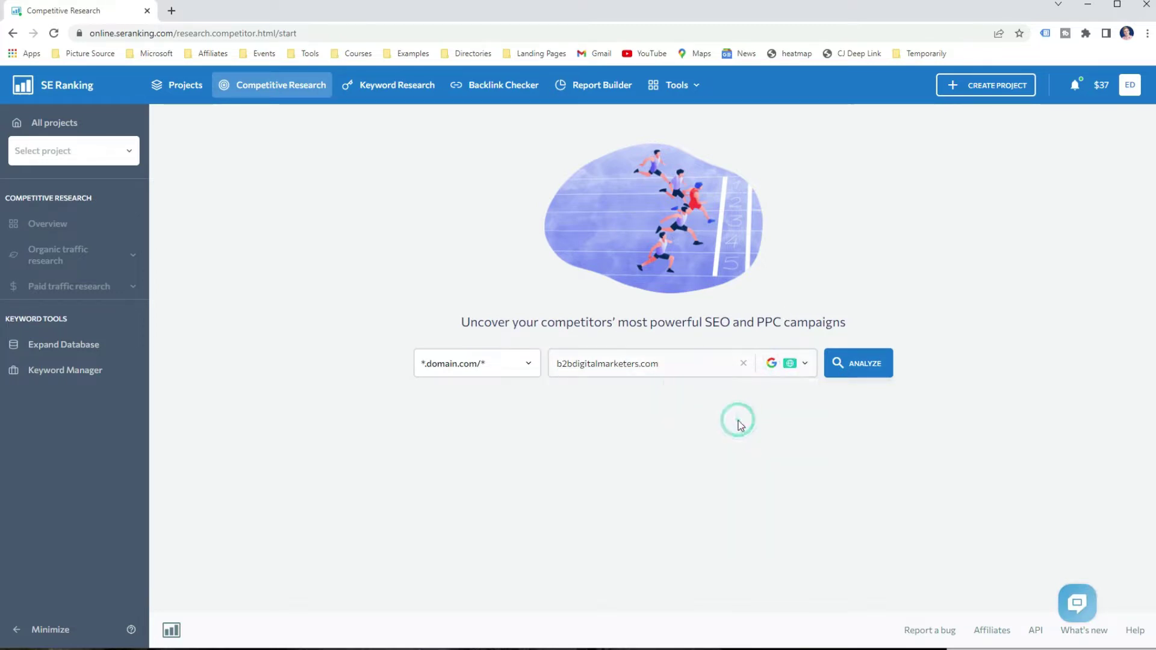
pyautogui.click(852, 366)
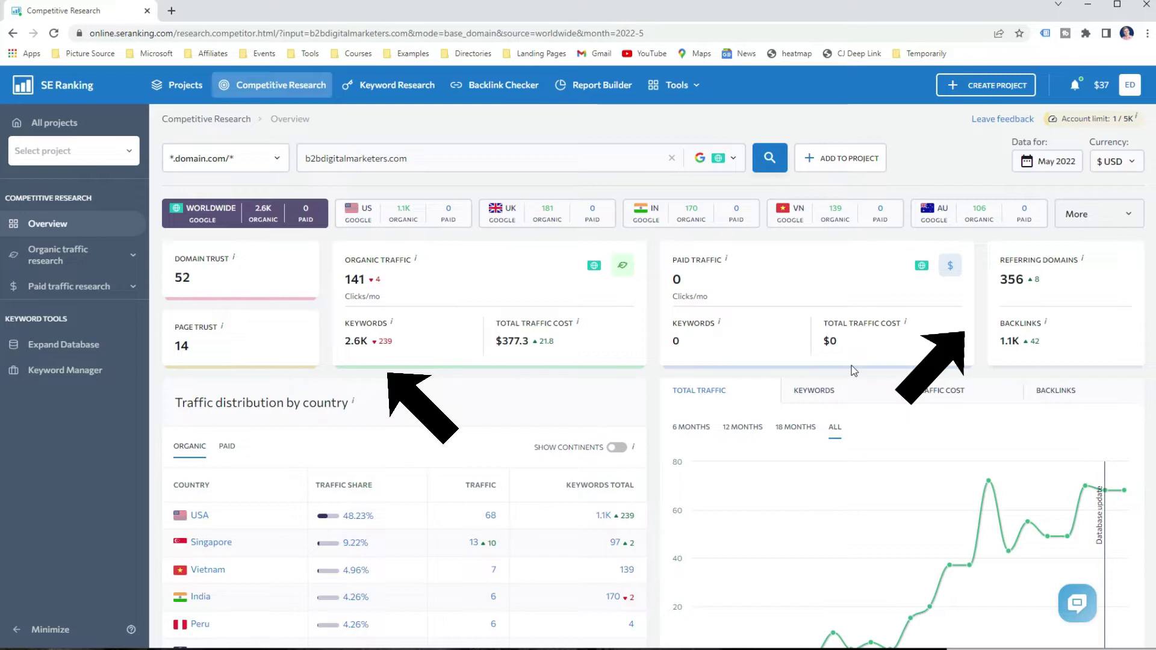
# Open the organic traffic Pages report for b2bdigitalmarketers.com and look through both pages of its URL list
pyautogui.click(57, 255)
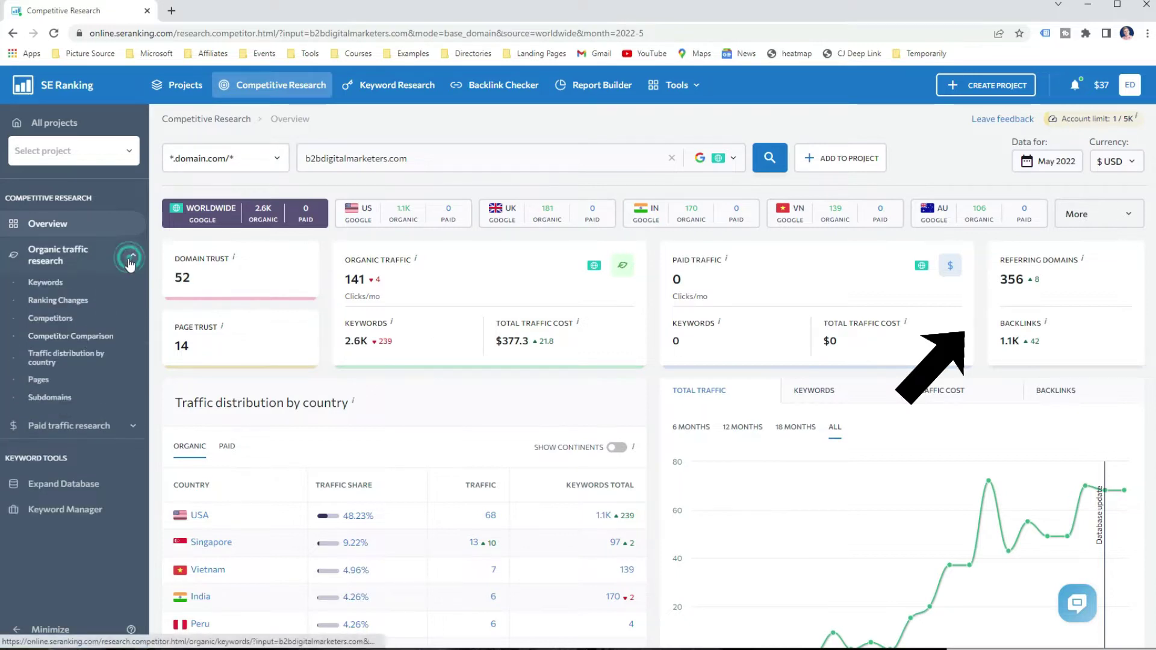
pyautogui.click(44, 380)
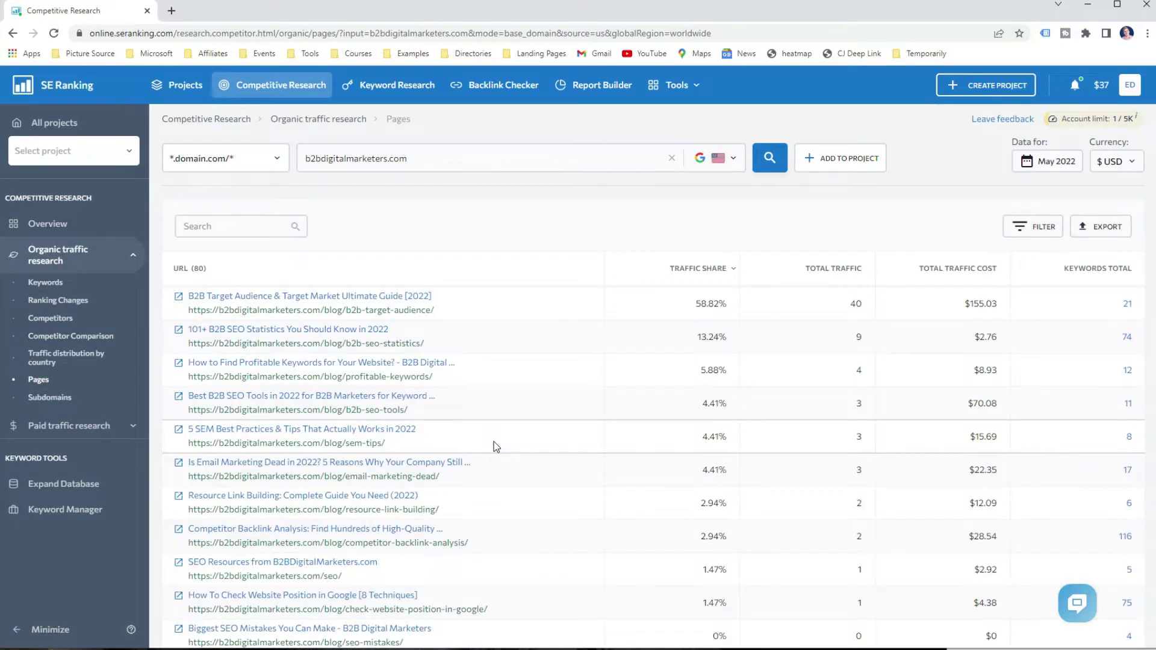
pyautogui.scroll(-4, 567, 343)
pyautogui.scroll(-15, 566, 339)
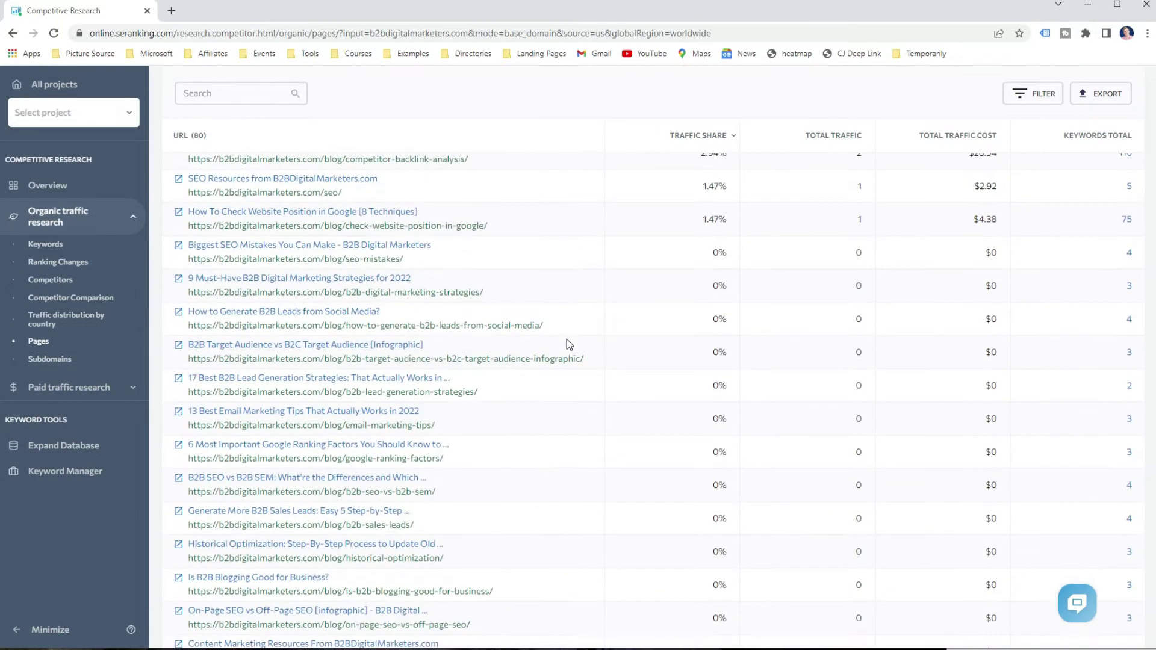
pyautogui.scroll(-7, 566, 340)
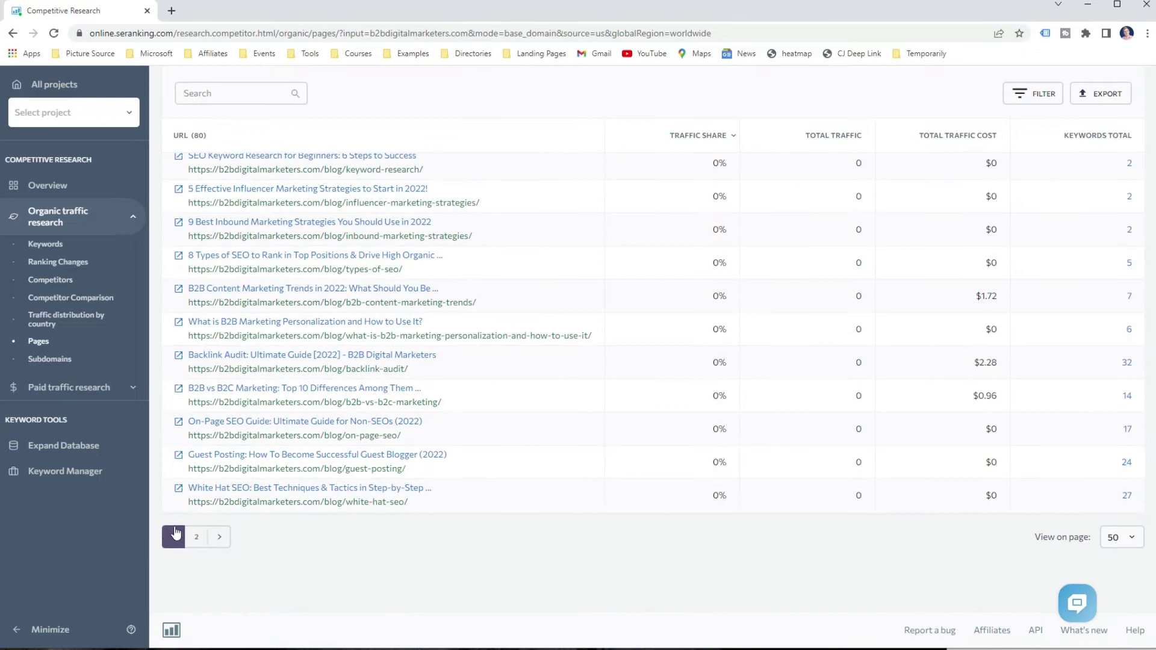
pyautogui.click(195, 538)
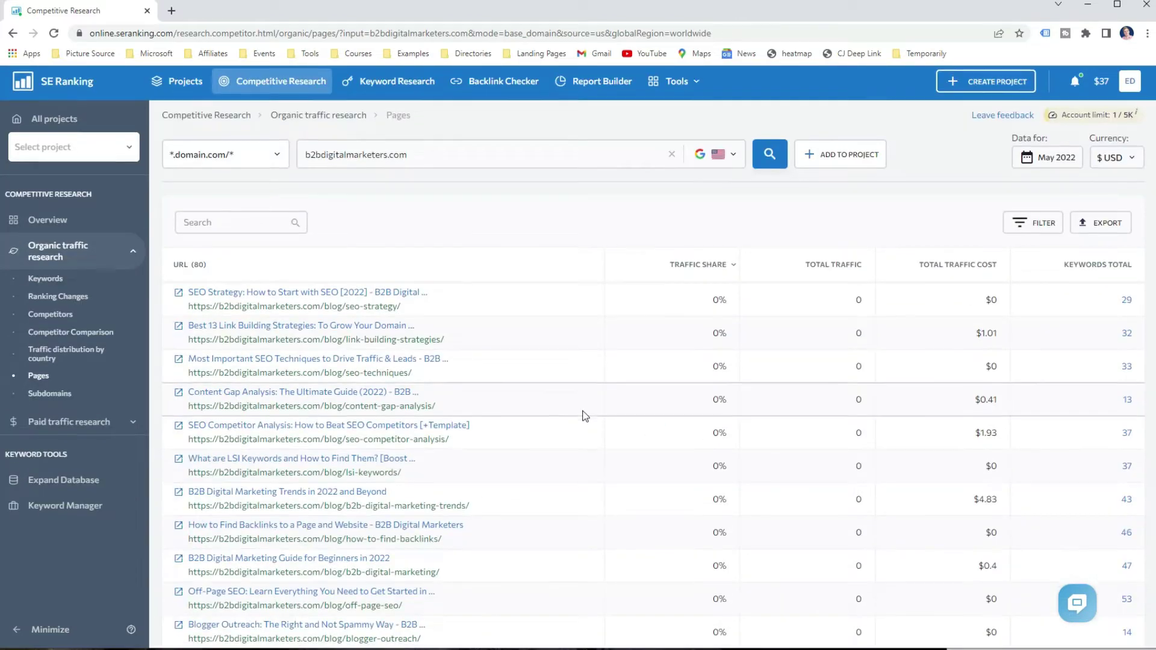
pyautogui.scroll(-3, 582, 416)
pyautogui.scroll(-9, 581, 416)
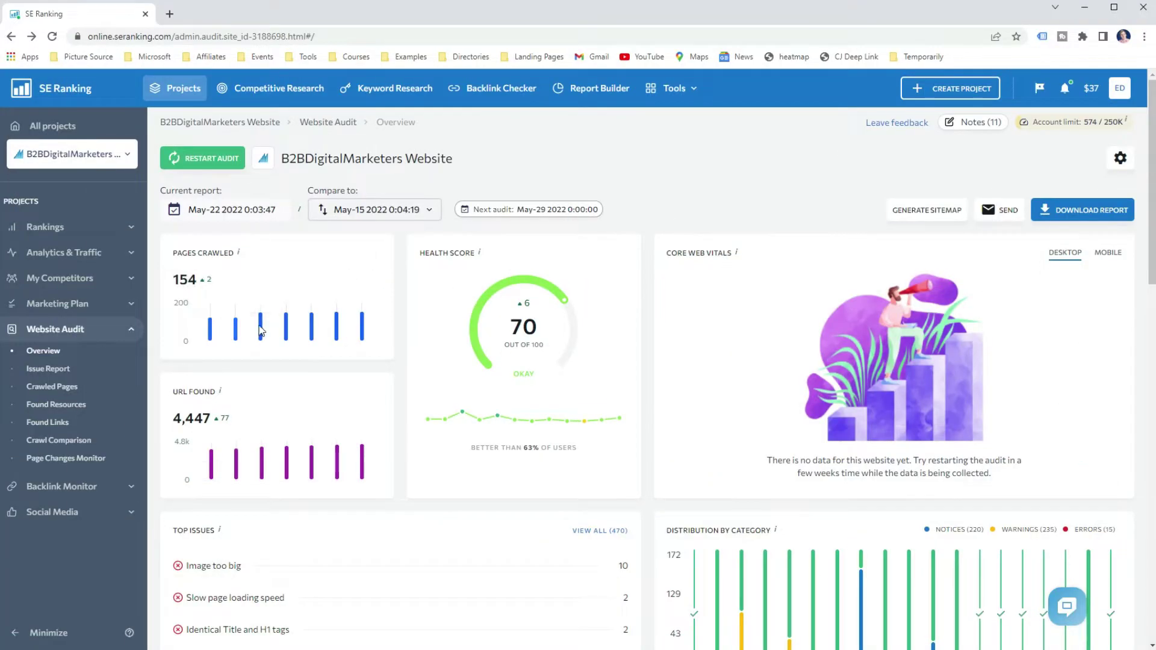
# Review the B2BDigitalMarketers website audit overview, including the top issues, distribution by category and domain metrics
pyautogui.scroll(-3, 362, 329)
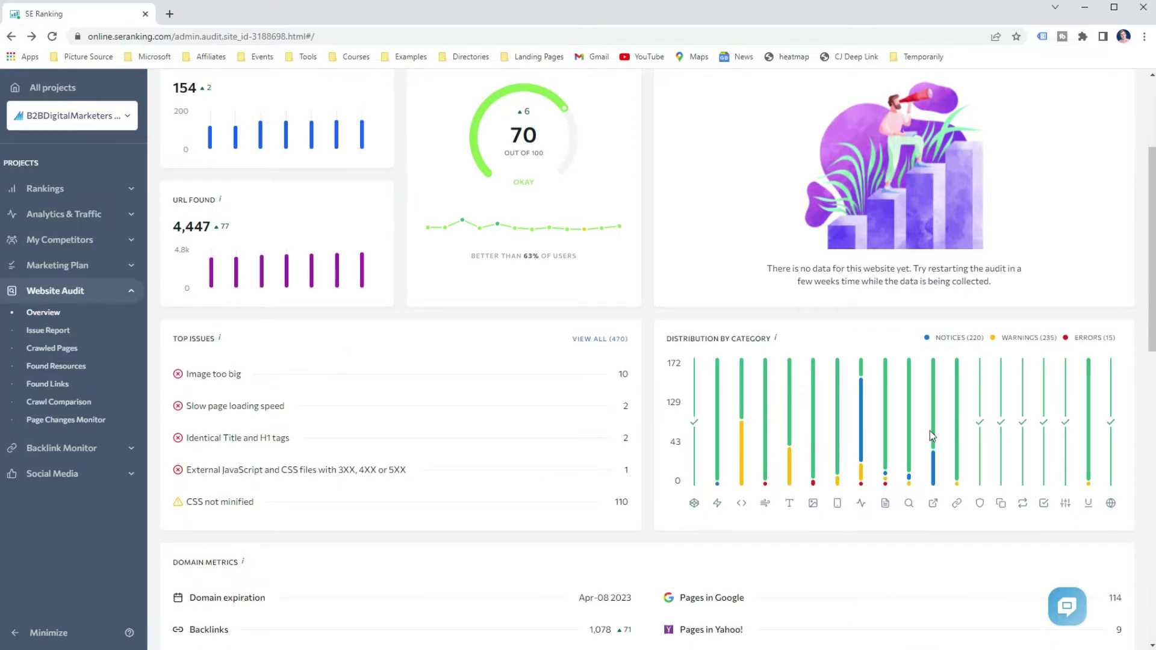
pyautogui.scroll(-5, 713, 378)
pyautogui.scroll(6, 657, 378)
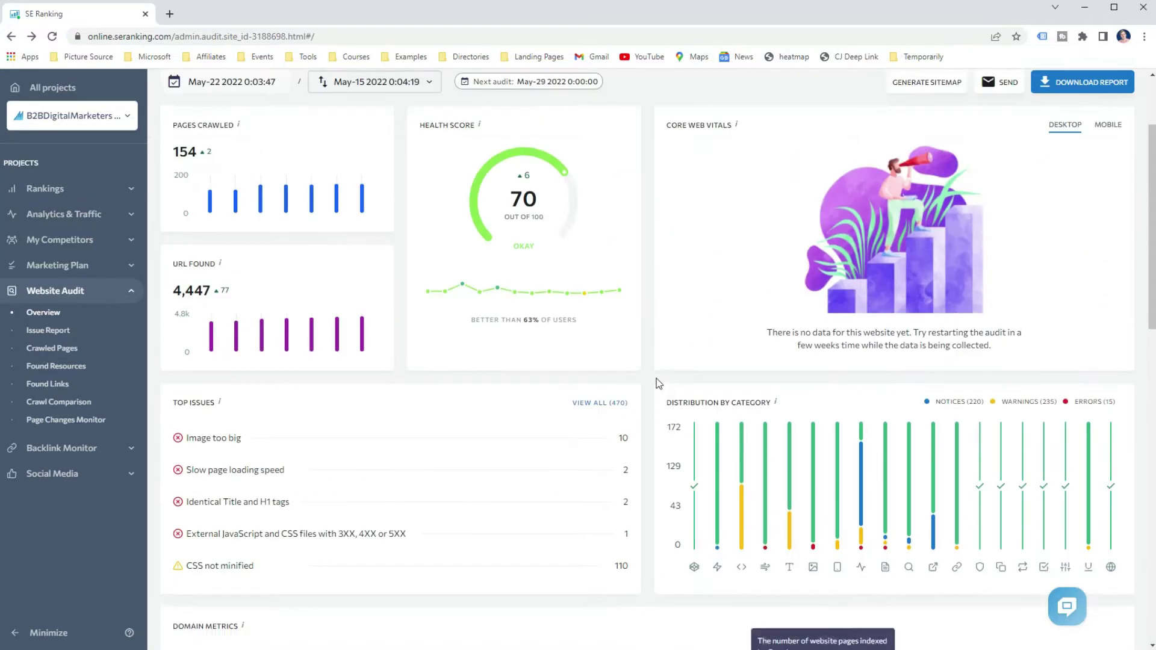
pyautogui.scroll(2, 659, 383)
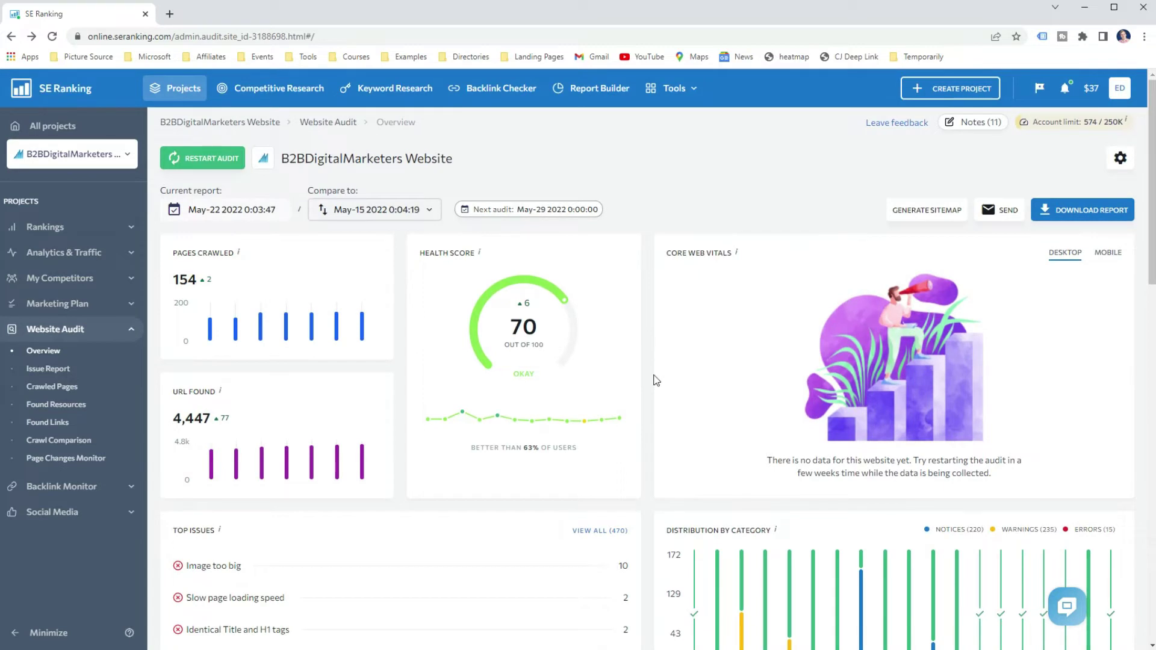
# Start creating a new project from the projects dashboard and relaunch the website audit of example.com
pyautogui.click(180, 90)
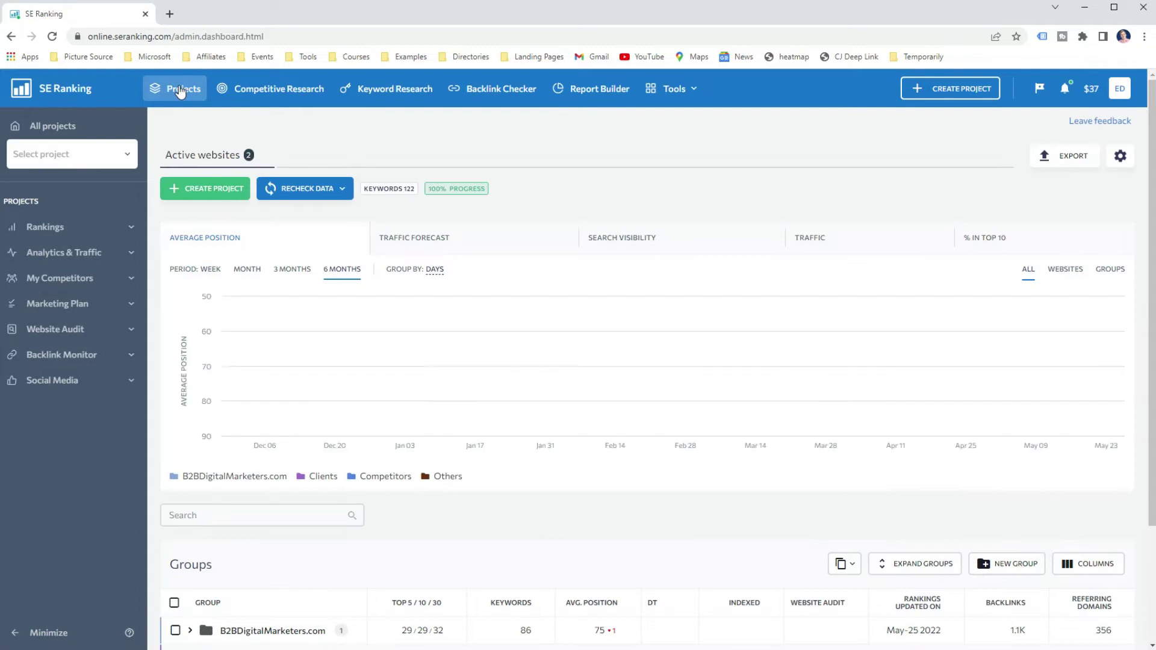
pyautogui.click(219, 184)
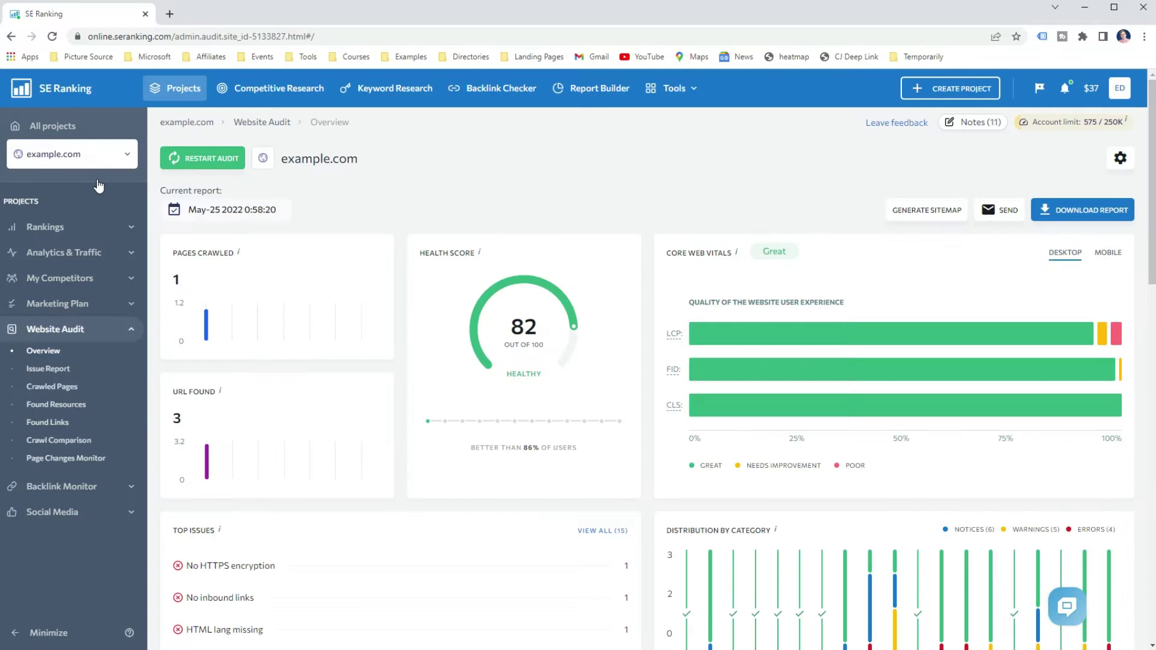
pyautogui.click(203, 158)
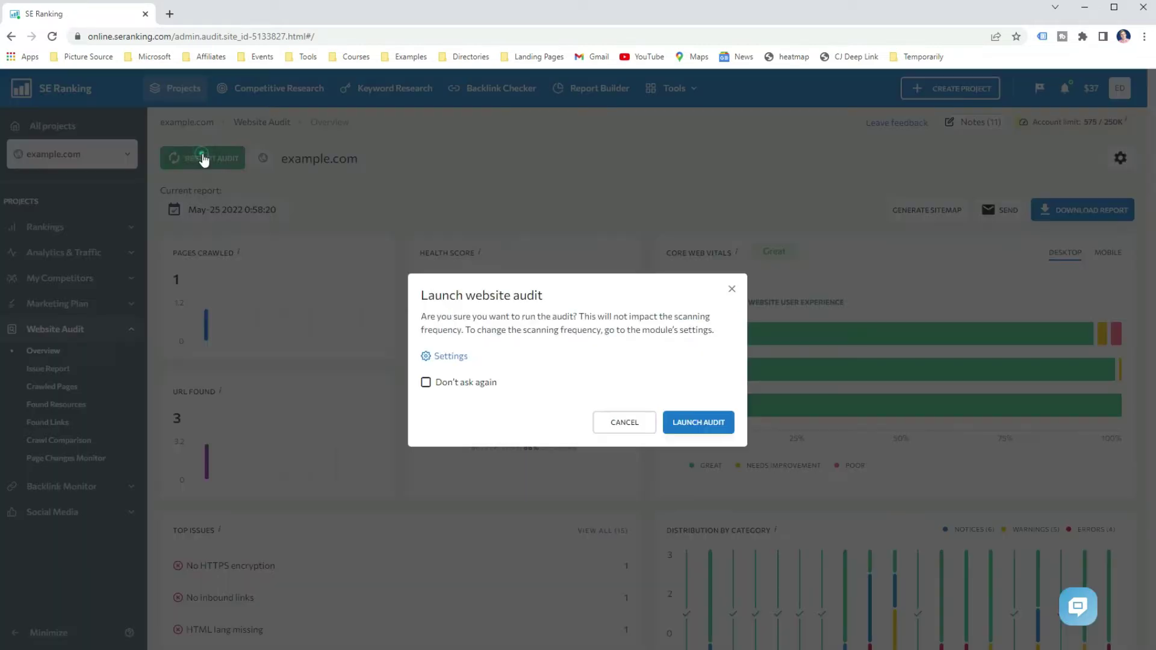
pyautogui.click(697, 425)
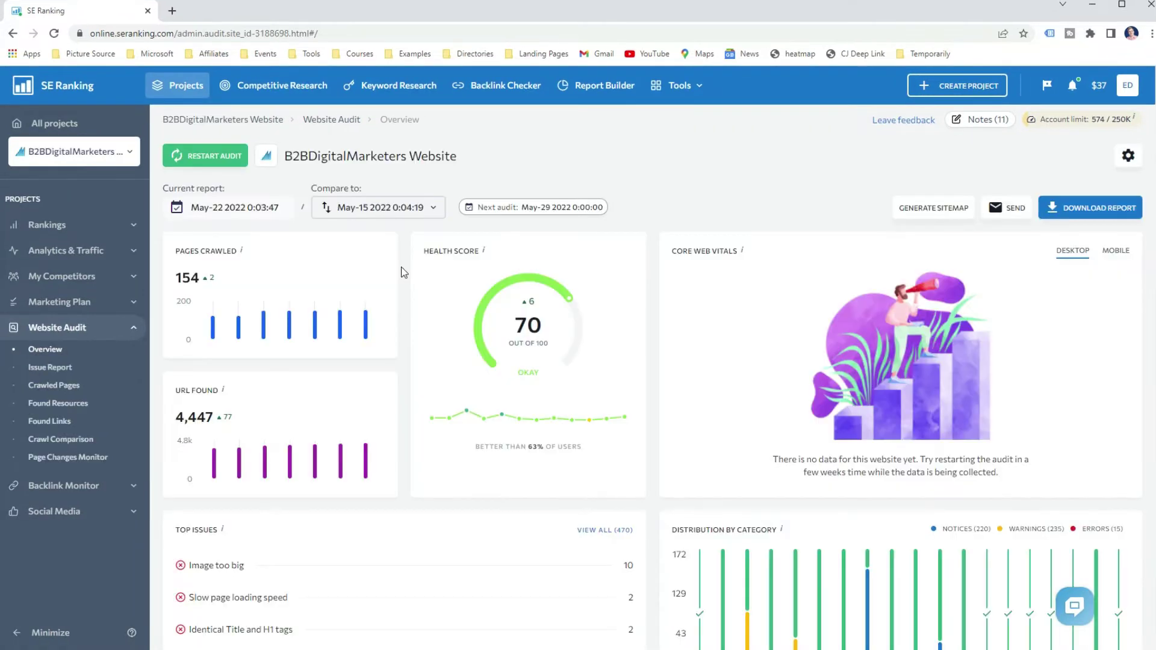
# Open the Crawled Pages report of the B2BDigitalMarketers audit and look through its URL list
pyautogui.click(72, 392)
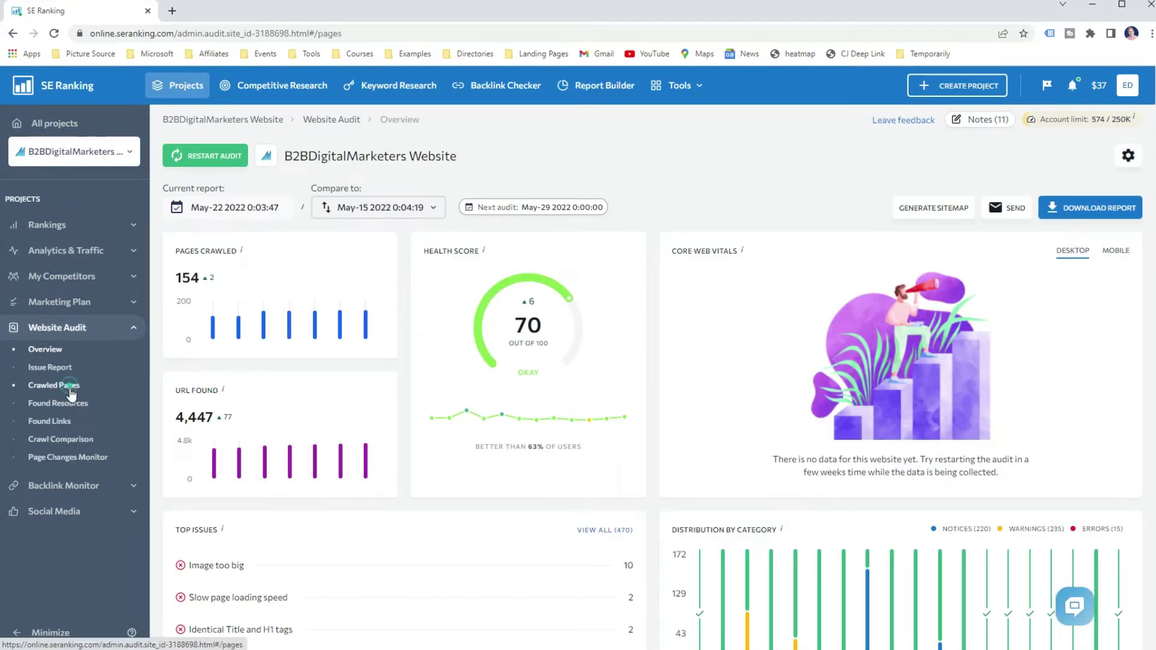
pyautogui.scroll(-3, 516, 352)
pyautogui.scroll(-10, 519, 356)
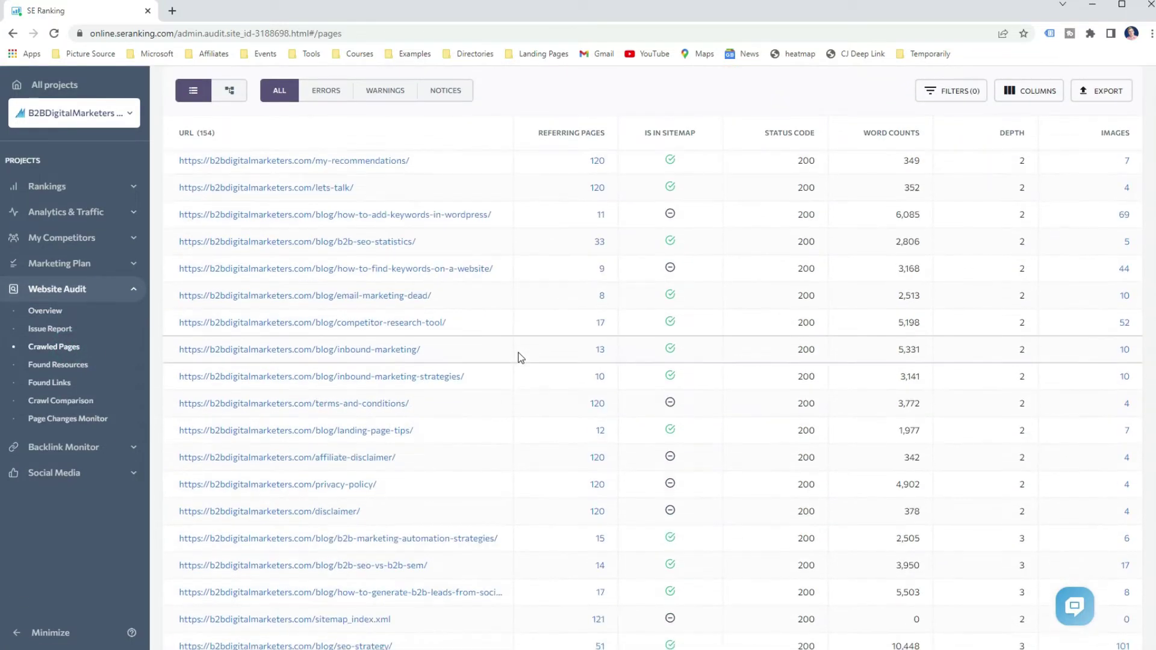
pyautogui.scroll(6, 524, 359)
pyautogui.scroll(7, 527, 363)
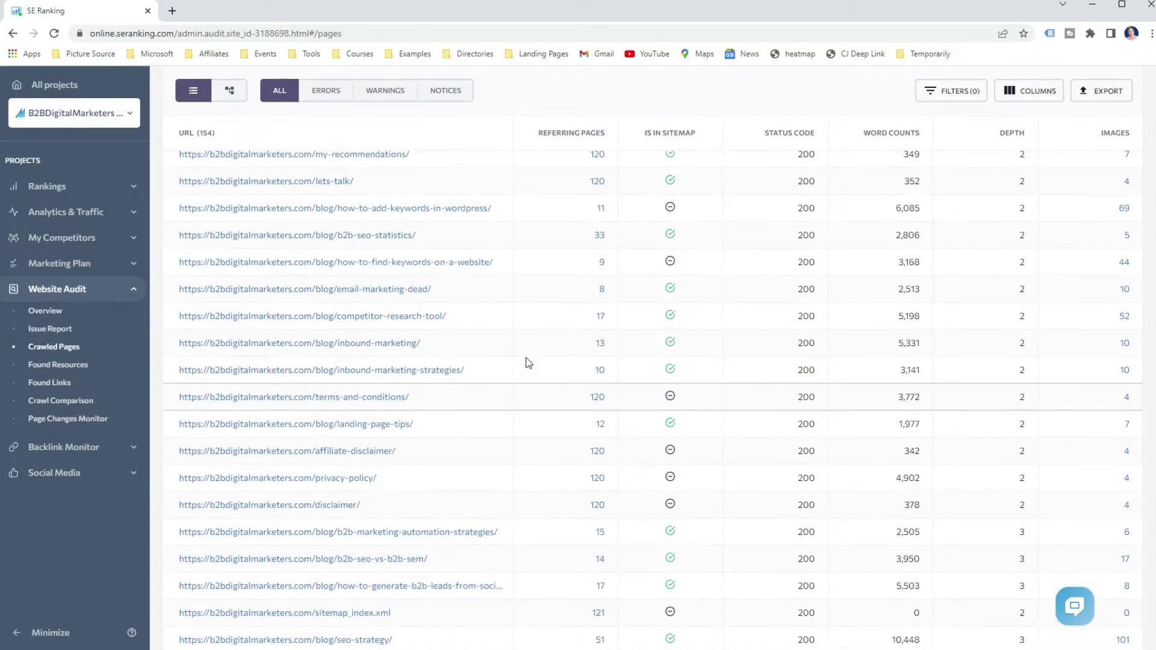
pyautogui.scroll(2, 531, 366)
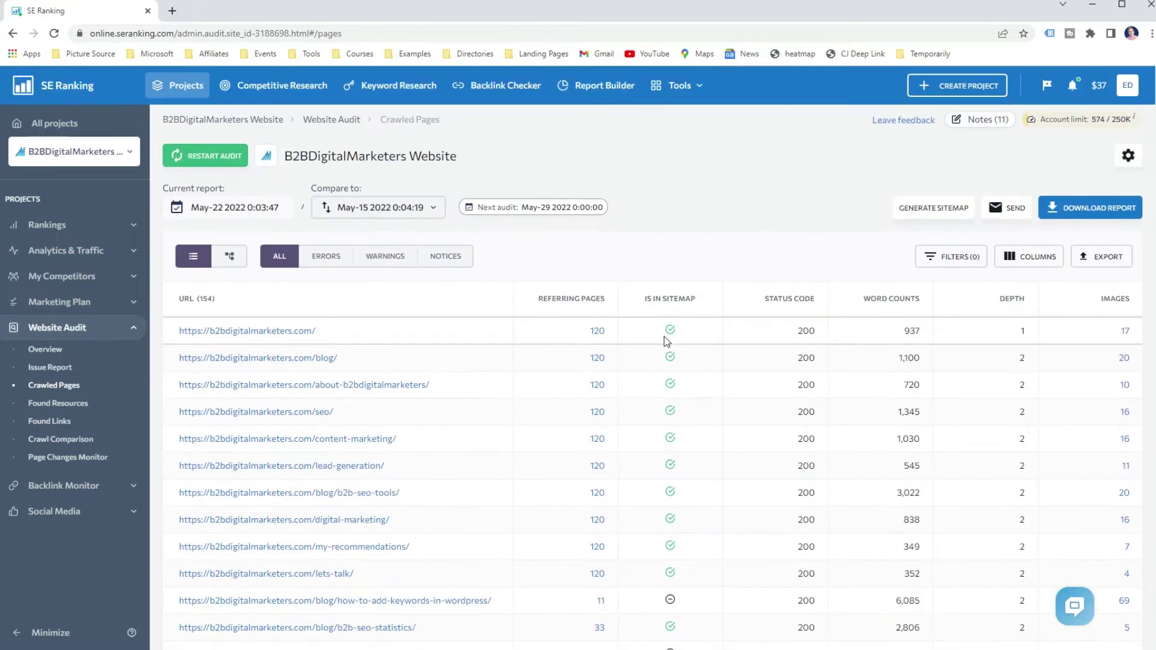
# Show the available column options for the crawled pages table and look through the options and the listed URLs
pyautogui.click(1019, 258)
pyautogui.scroll(-5, 1037, 323)
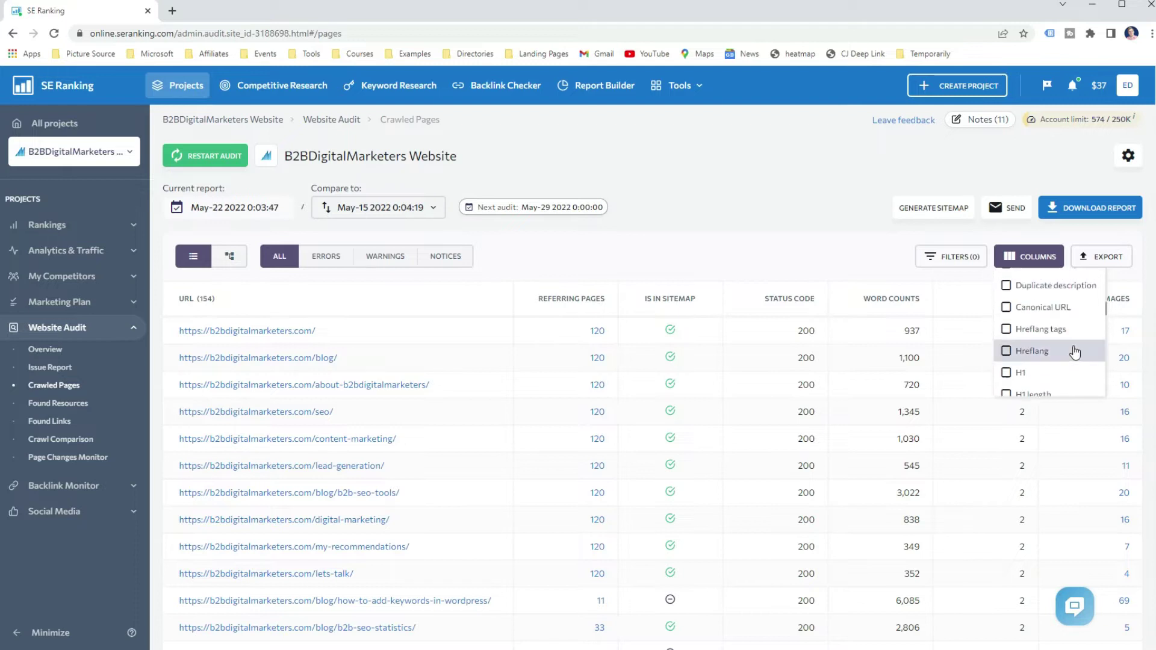
pyautogui.scroll(-15, 924, 423)
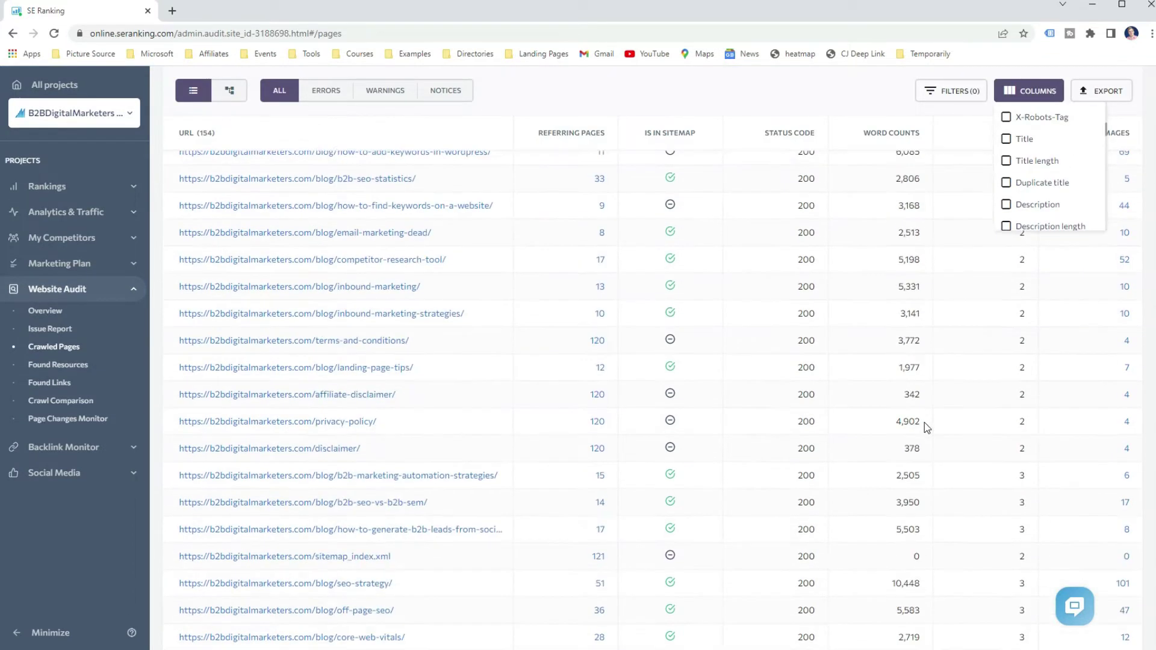
pyautogui.scroll(-12, 926, 424)
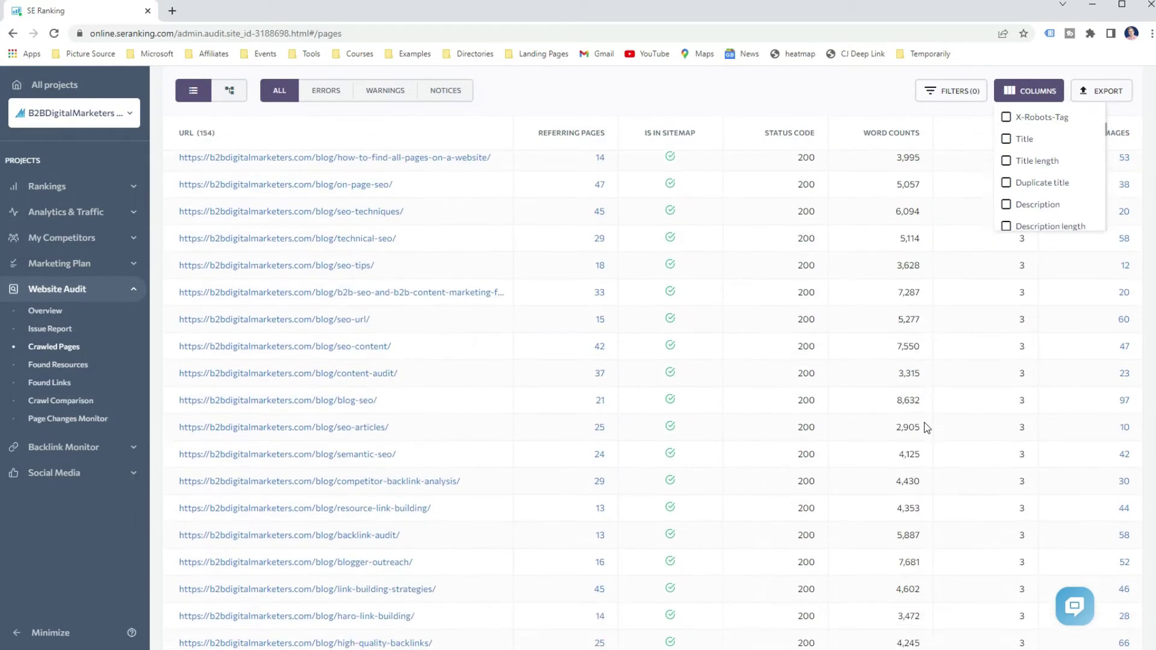
pyautogui.scroll(-12, 924, 423)
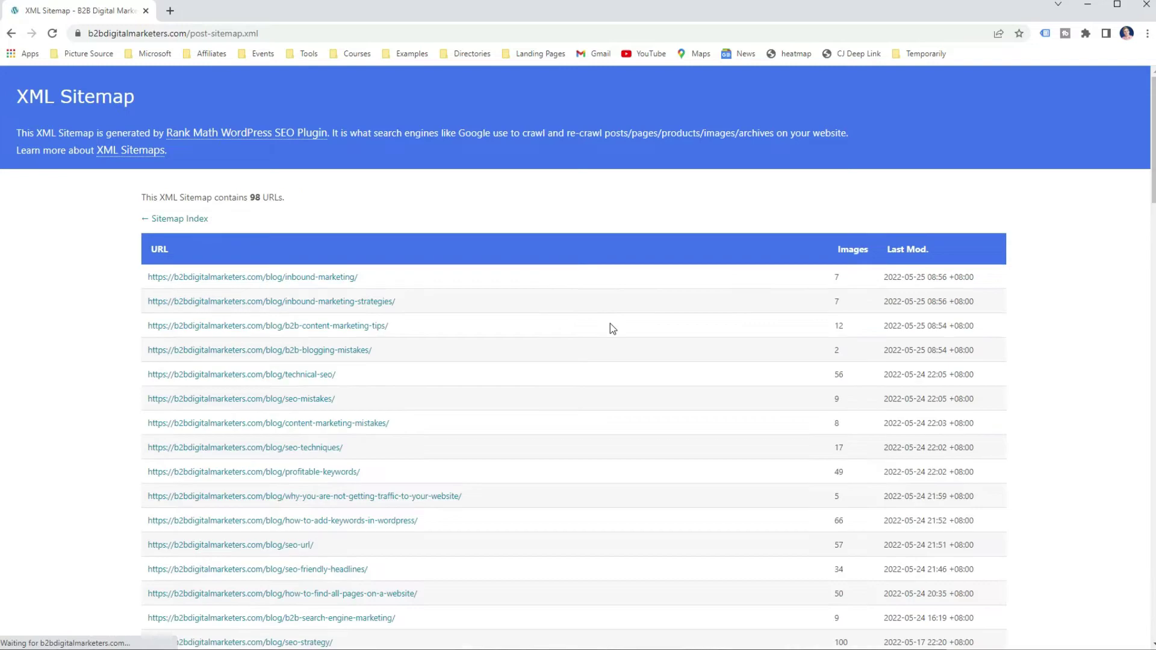
# Look through the URLs listed in the b2bdigitalmarketers.com post sitemap
pyautogui.scroll(-10, 610, 328)
pyautogui.scroll(-20, 609, 329)
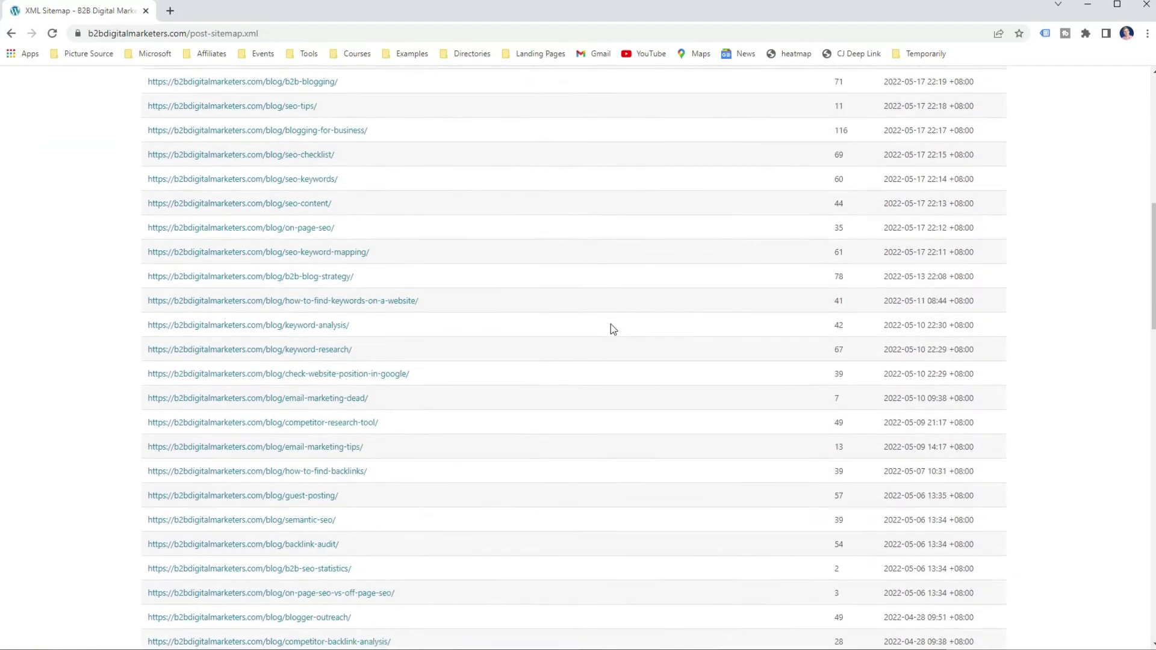
pyautogui.scroll(-5, 614, 332)
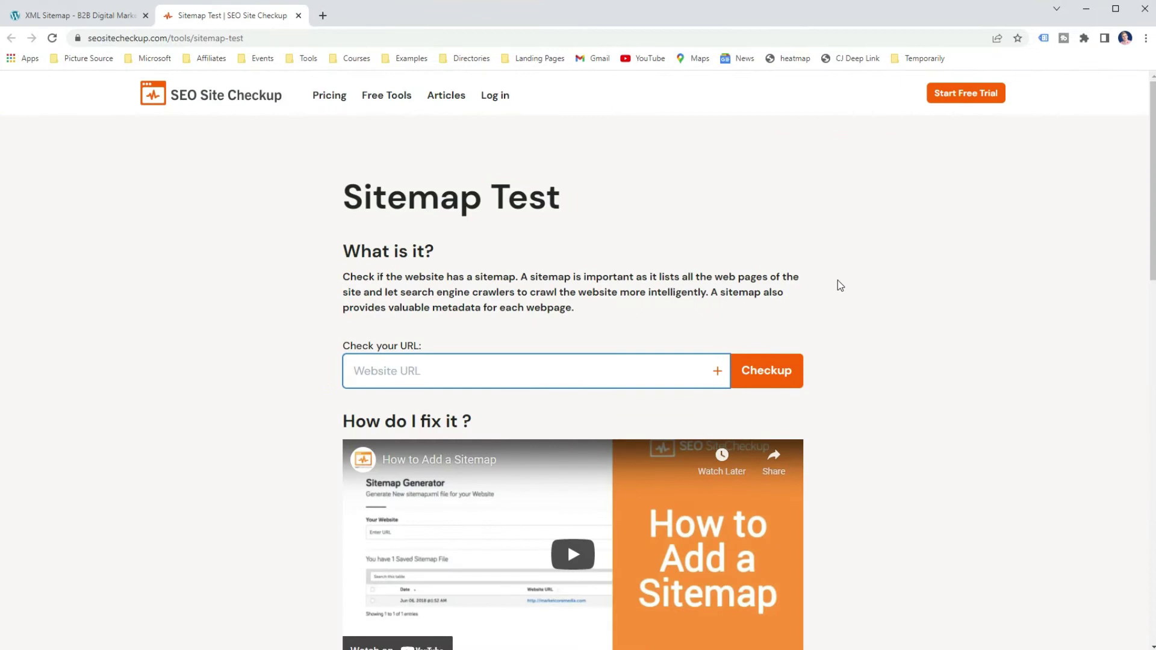
pyautogui.write('https://b2bdigitalmarketers.com/')
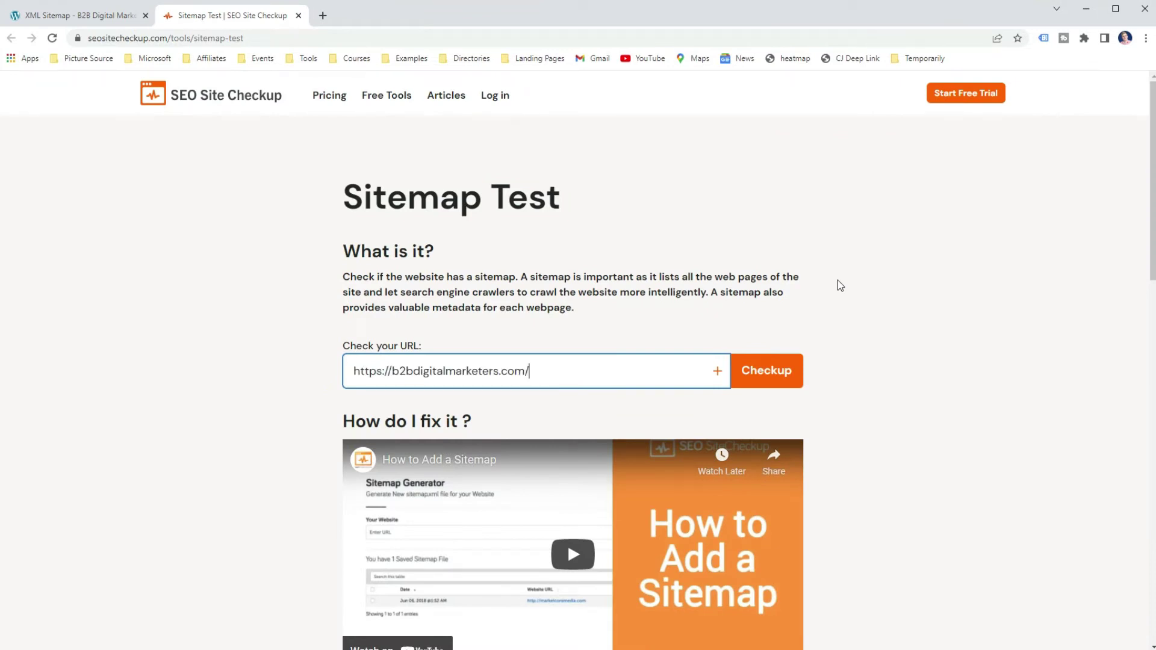
pyautogui.click(745, 373)
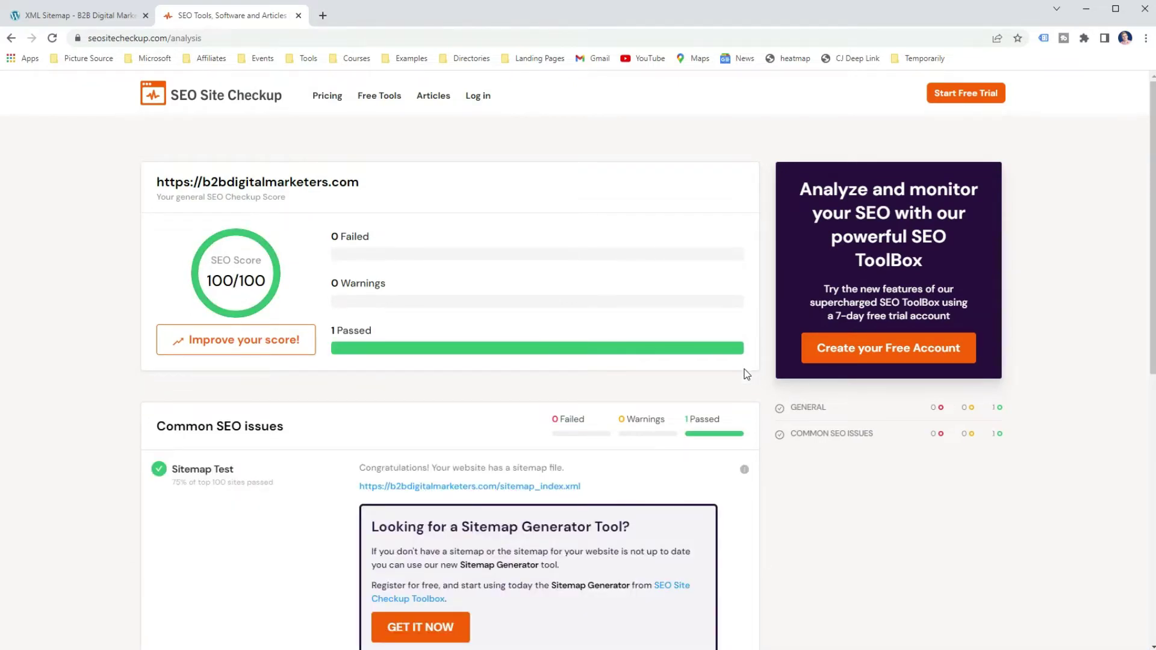
pyautogui.scroll(-3, 745, 370)
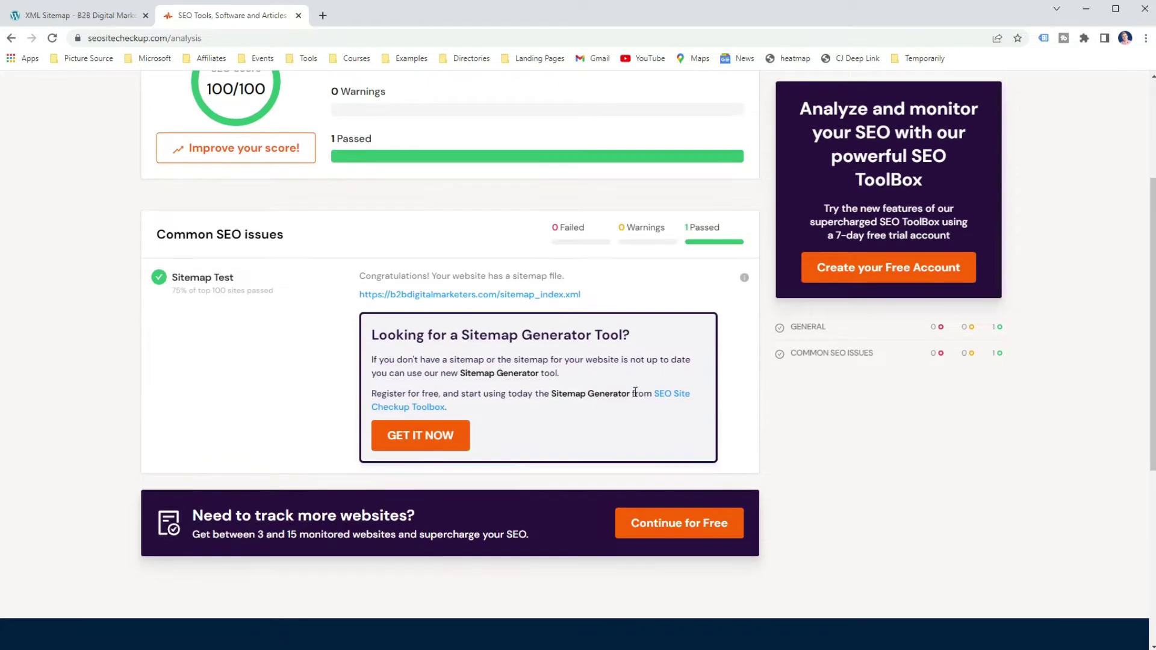
# Open the sitemap_index.xml link from the sitemap test result and look through the website's XML sitemap
pyautogui.click(544, 295)
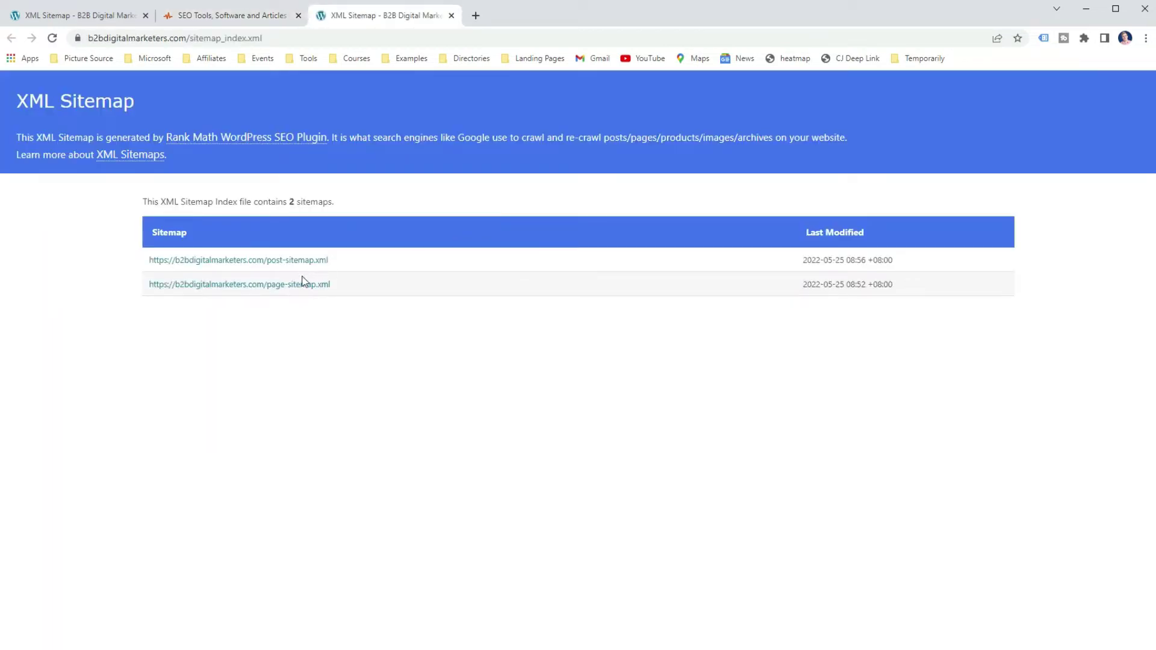
pyautogui.scroll(-15, 299, 265)
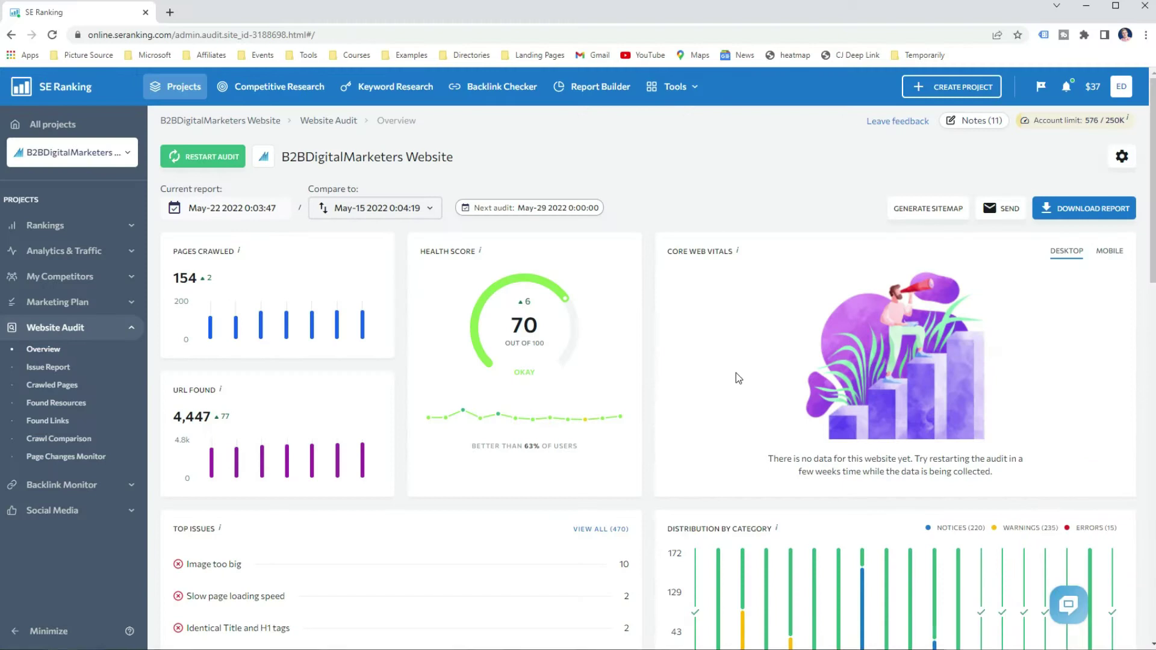
# Switch to SE Ranking and request a generated sitemap from the B2BDigitalMarketers website audit overview
pyautogui.click(945, 210)
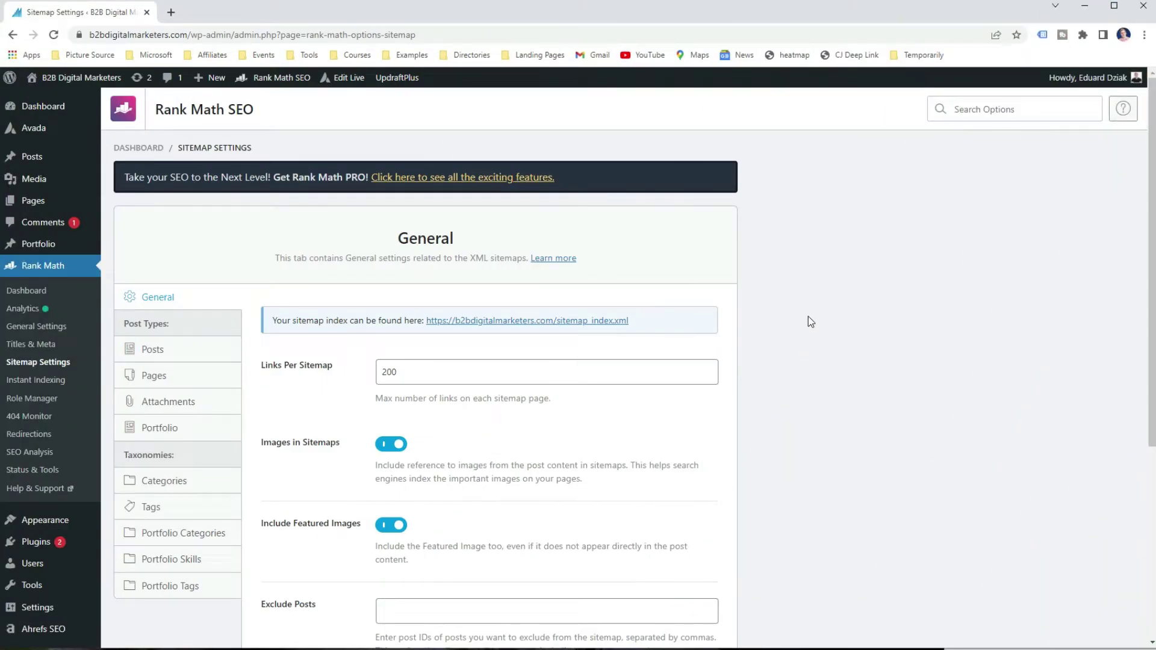
# Look through the general sitemap settings of Rank Math SEO in the B2B Digital Marketers WordPress admin
pyautogui.scroll(-5, 808, 316)
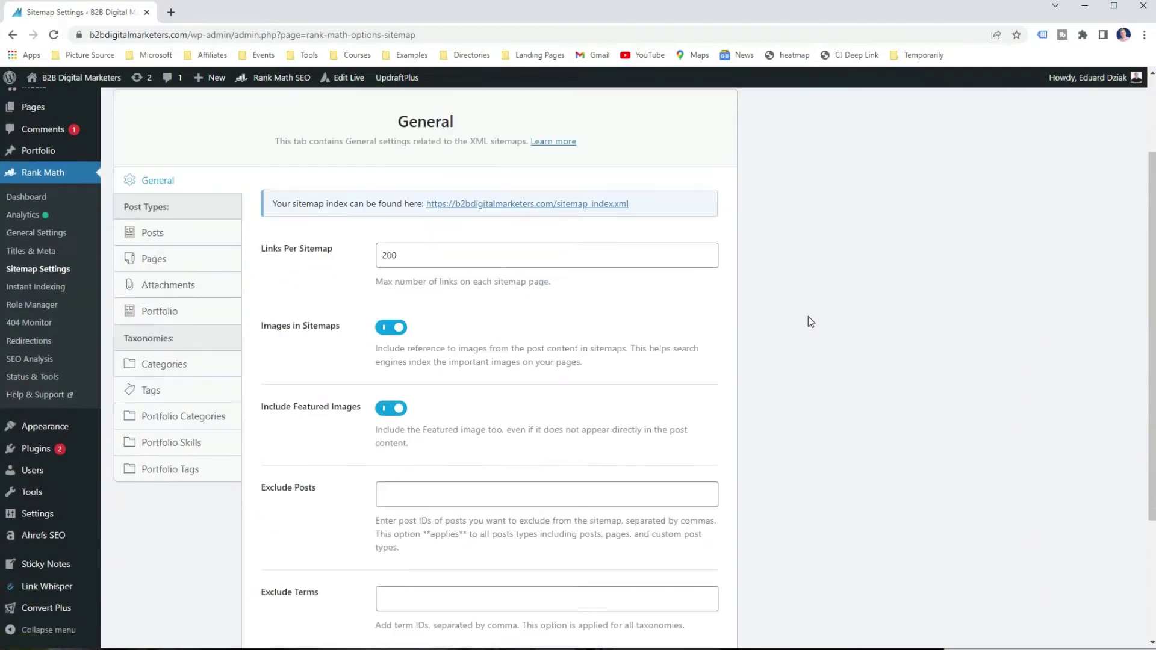
pyautogui.scroll(2, 797, 335)
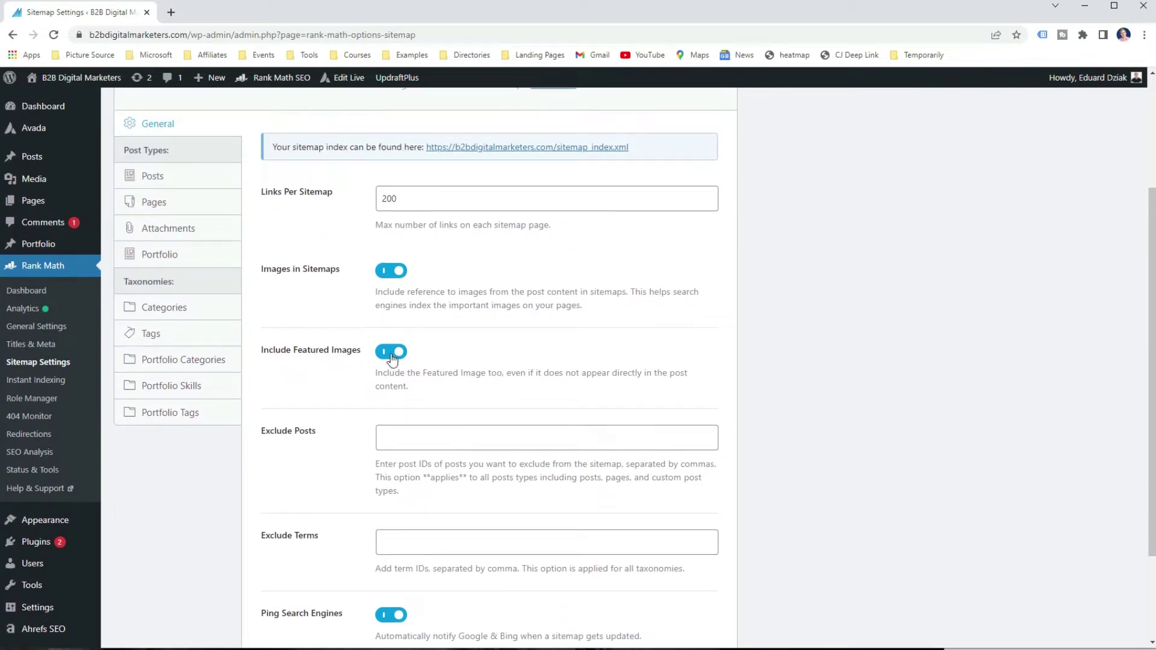
pyautogui.scroll(3, 466, 291)
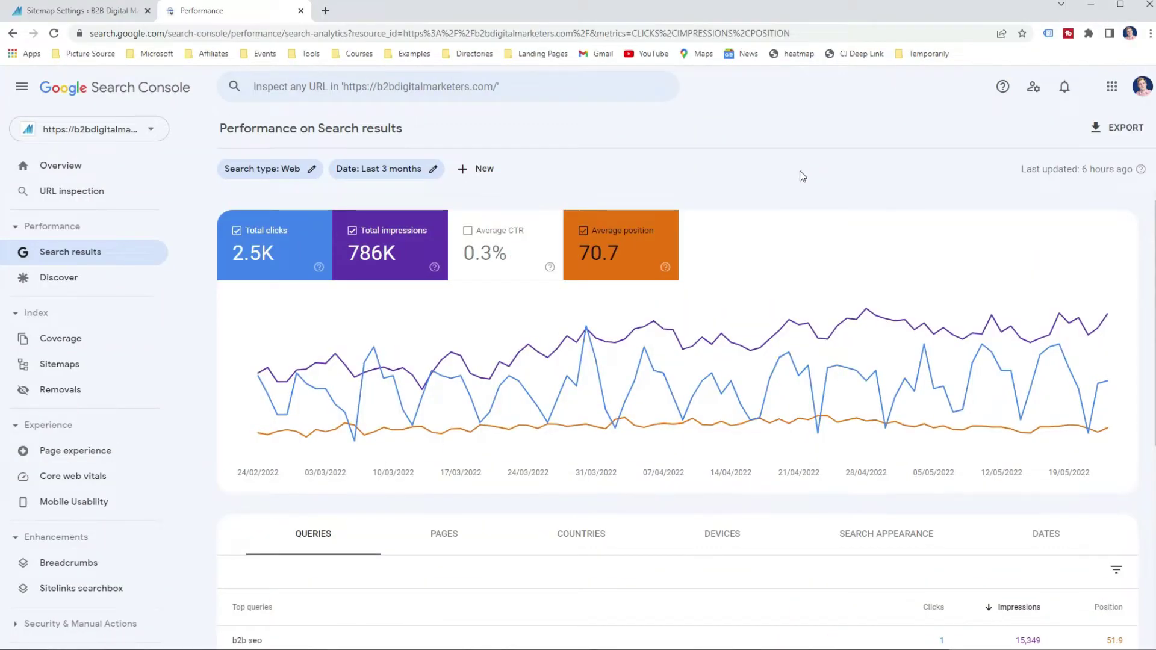
# In Google Search Console's search results performance report, show 500 rows per page in the top queries table
pyautogui.scroll(-6, 803, 176)
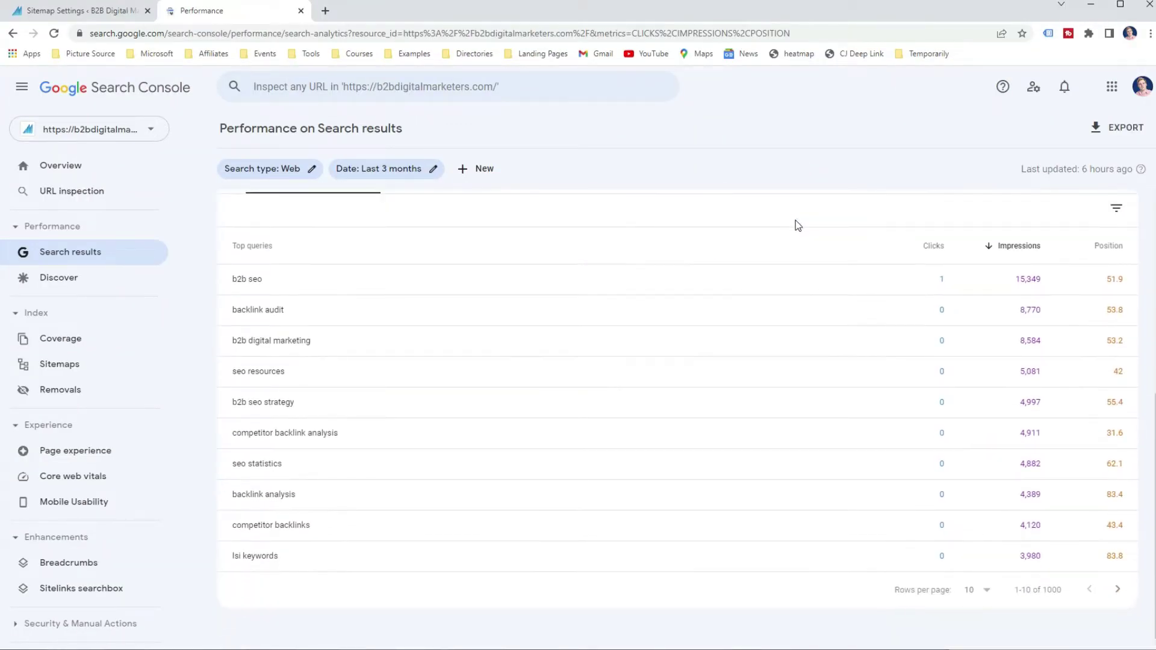
pyautogui.click(977, 590)
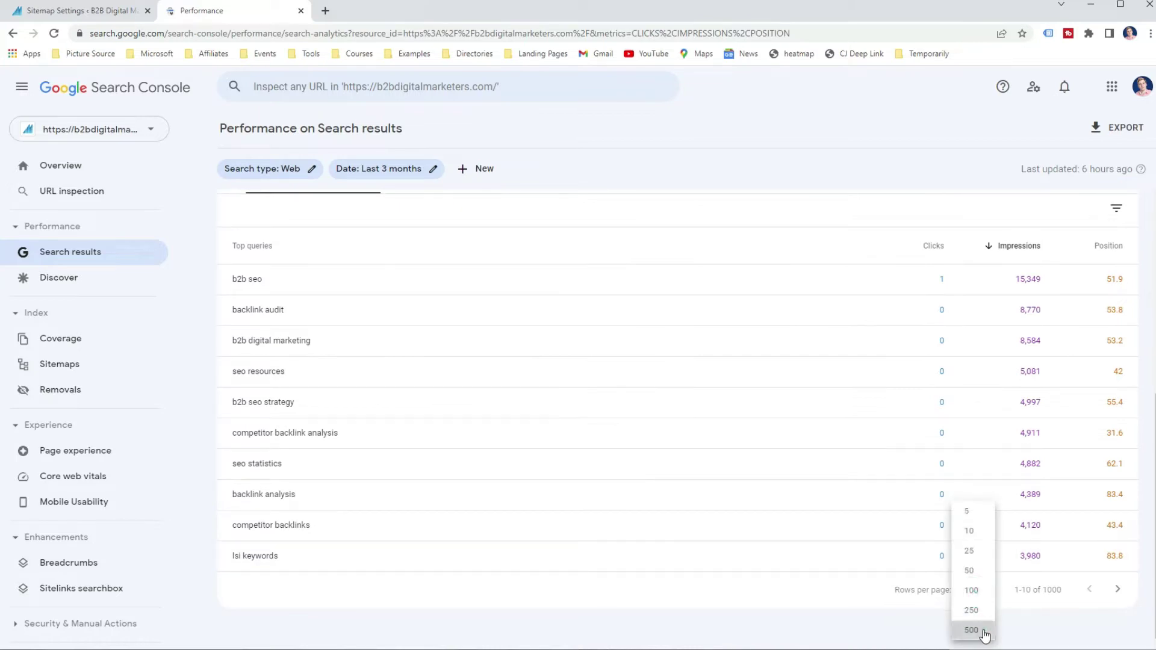
pyautogui.click(973, 630)
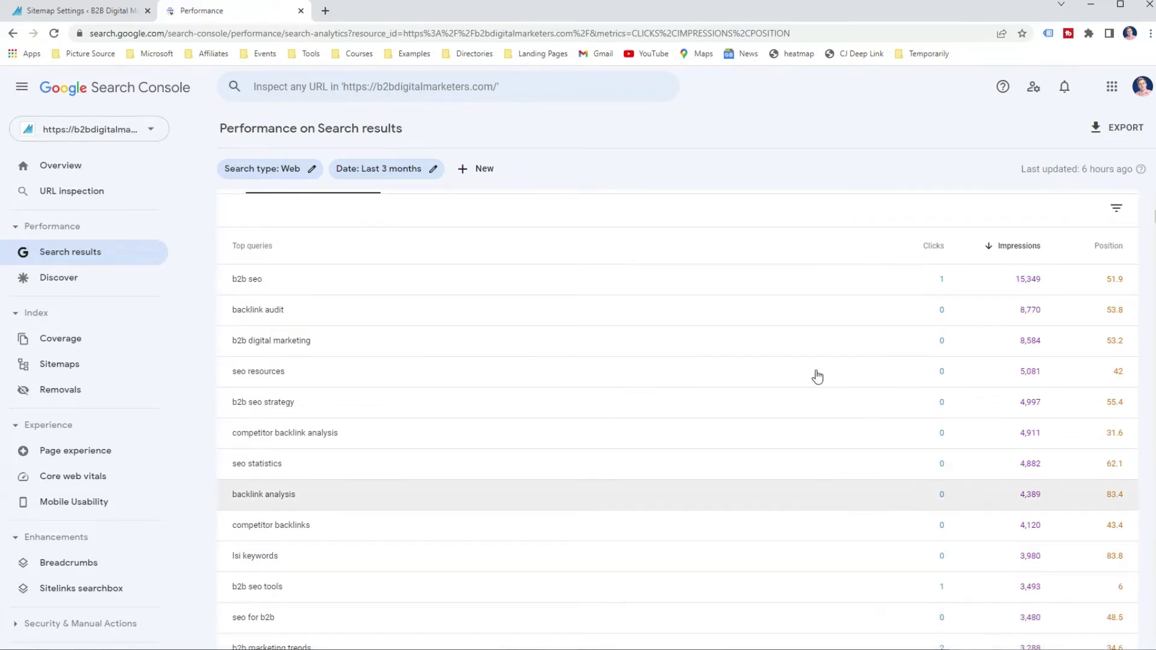
# Look through the expanded list of top queries with their clicks, impressions and positions
pyautogui.scroll(-2, 817, 376)
pyautogui.scroll(-4, 807, 374)
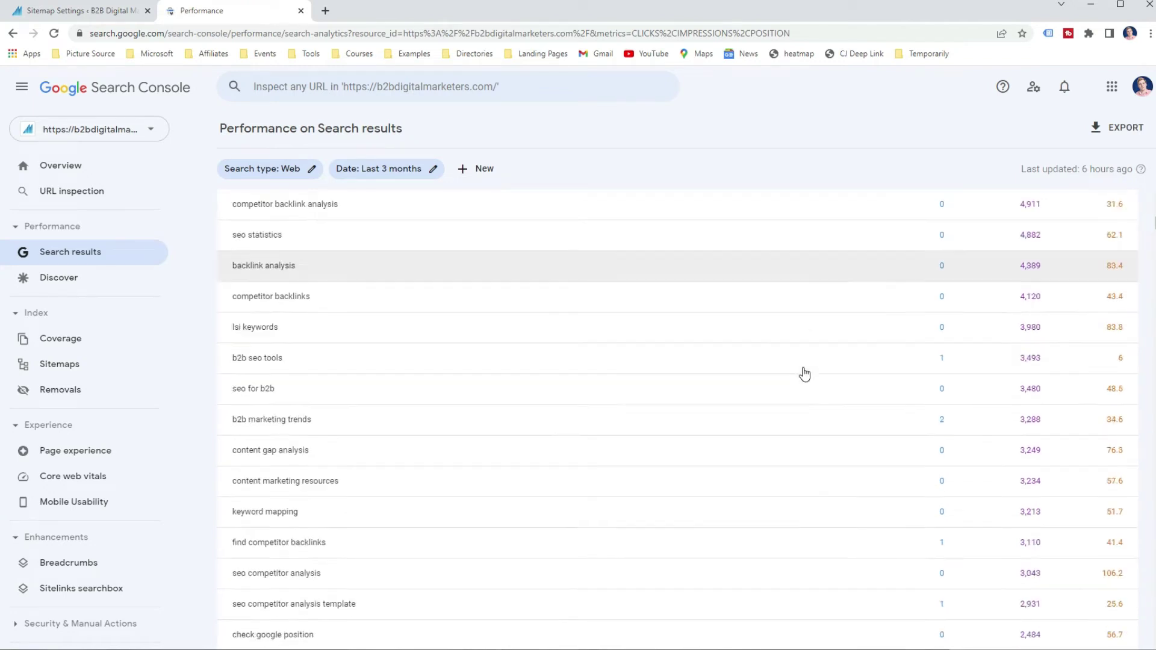
pyautogui.scroll(-1, 806, 374)
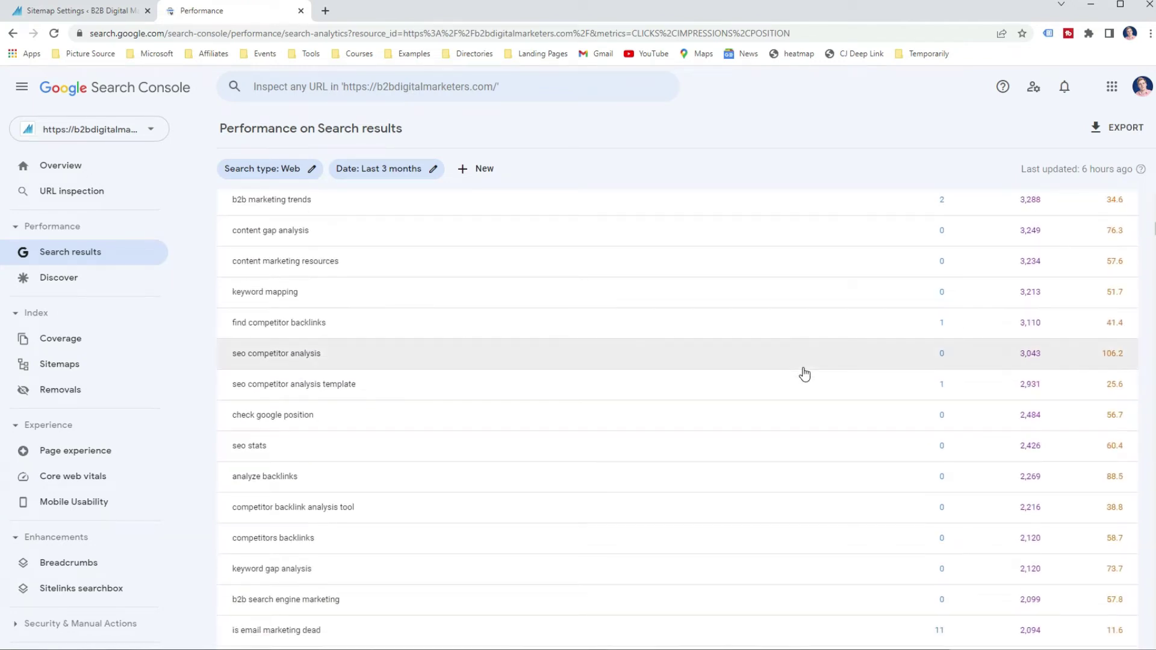
pyautogui.scroll(-4, 805, 374)
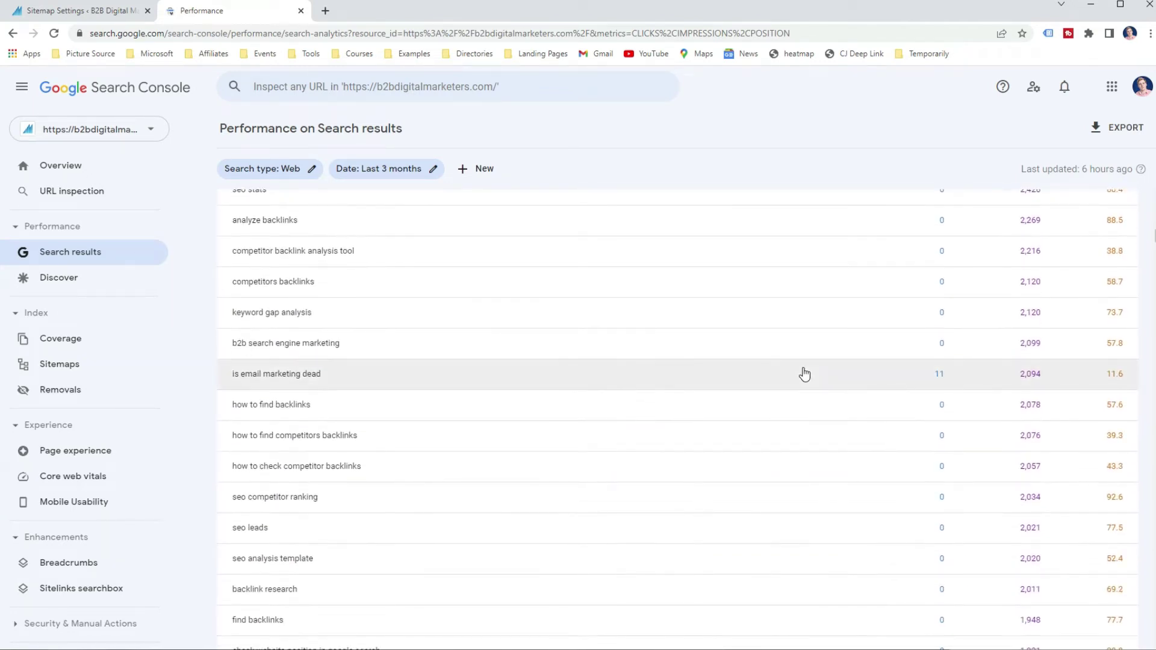
pyautogui.scroll(-5, 805, 374)
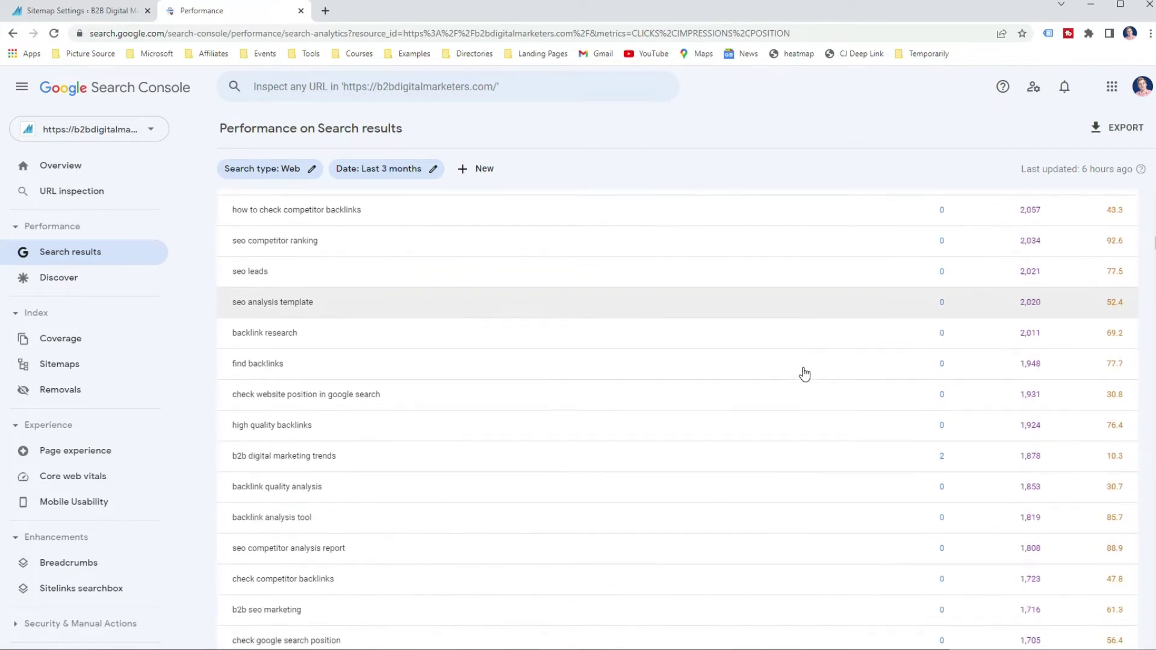
pyautogui.scroll(-1, 806, 374)
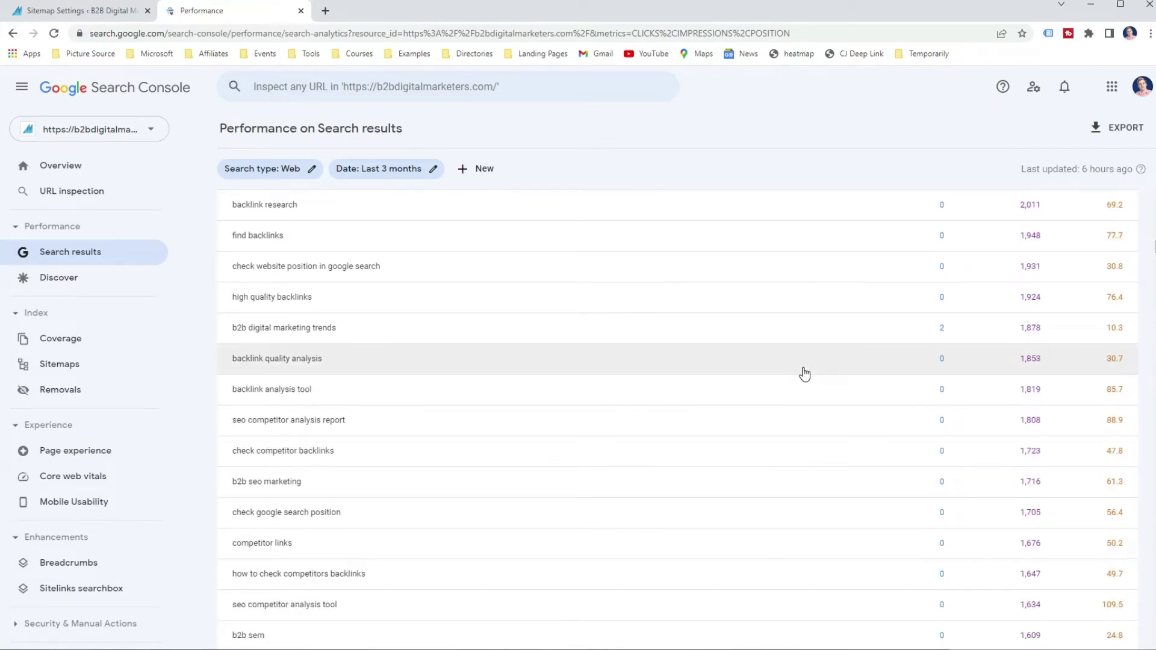
pyautogui.scroll(-4, 805, 374)
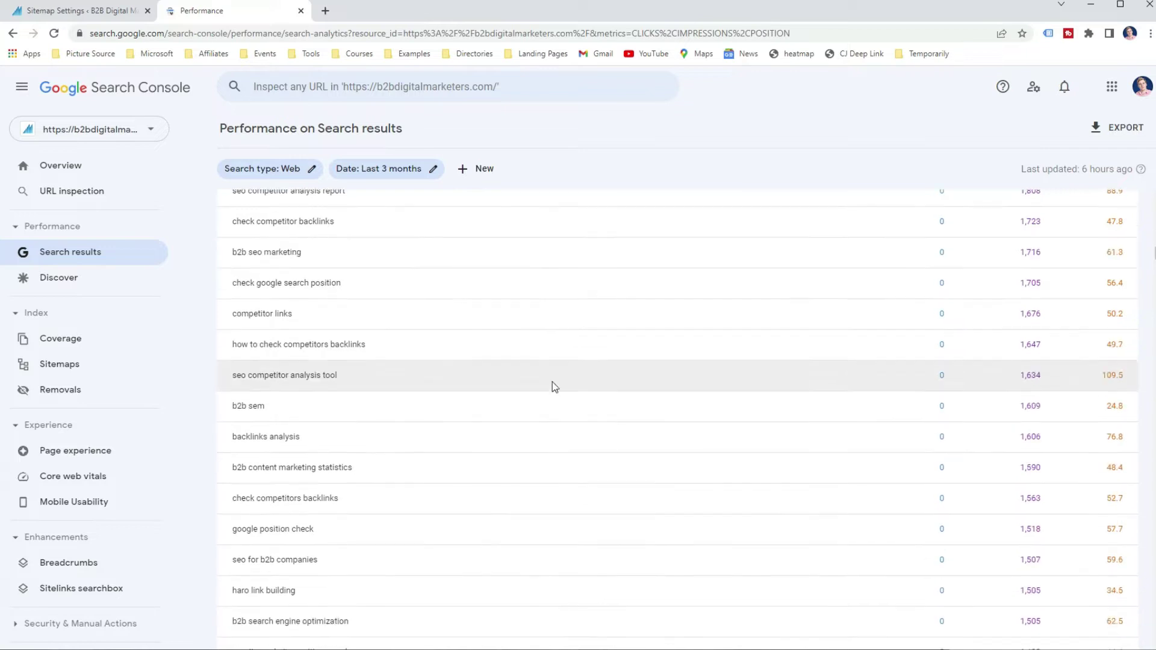
# Open the Core web vitals report and look over its mobile and desktop sections
pyautogui.click(72, 476)
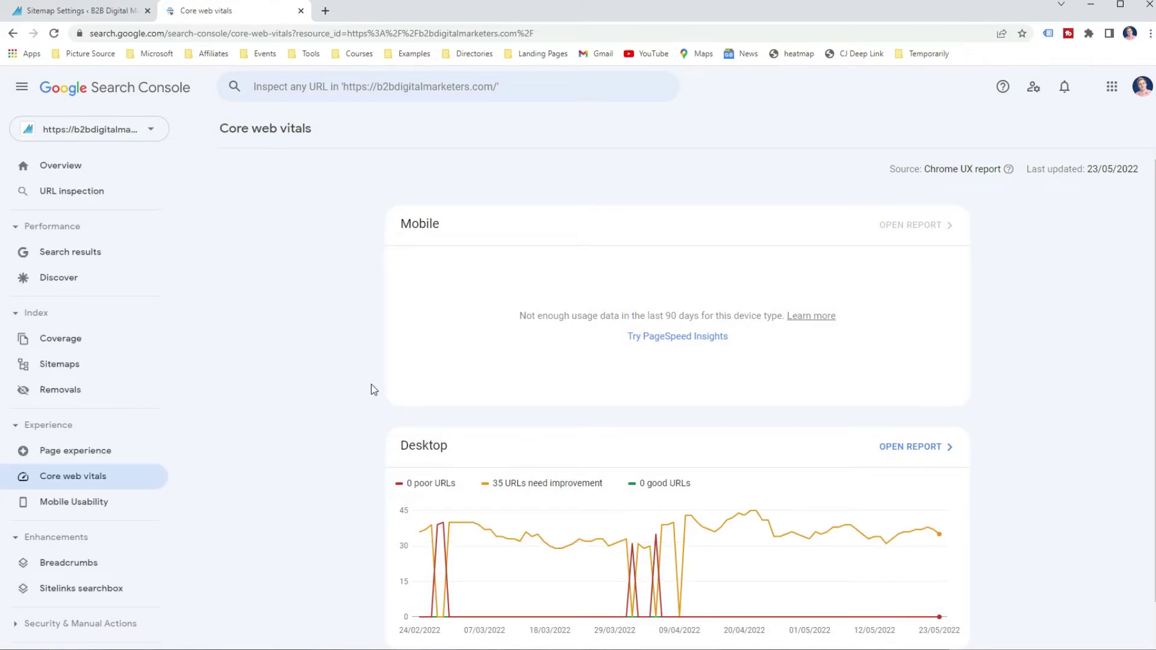
pyautogui.scroll(-1, 1024, 534)
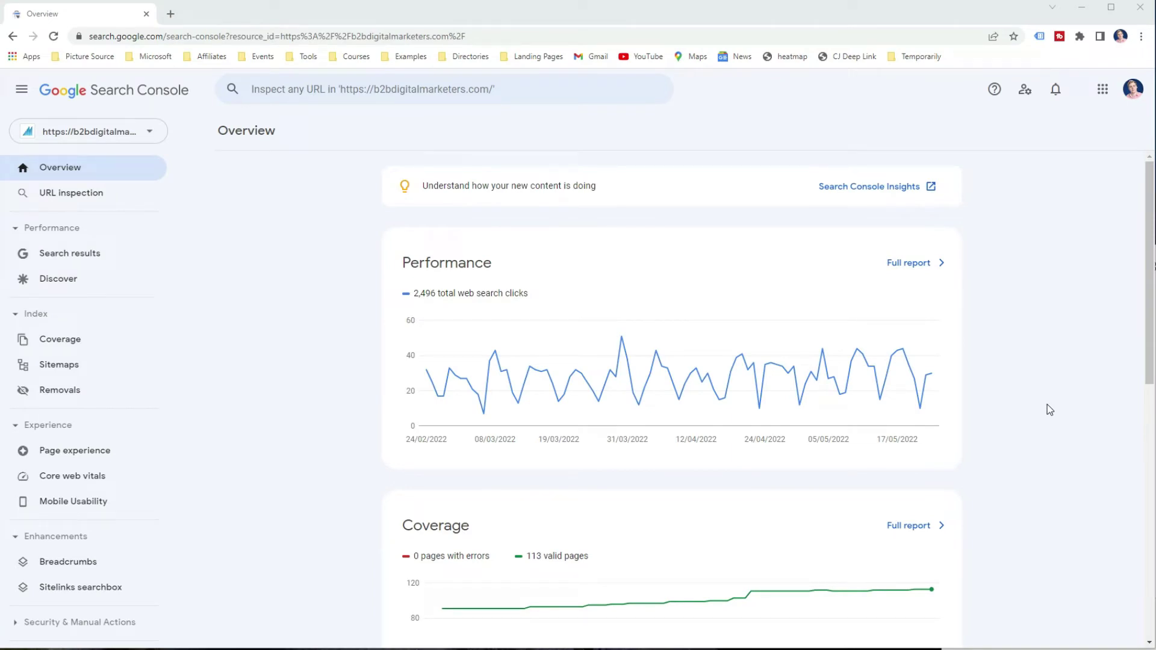
# Open the full Coverage report from the Search Console overview and include the valid pages
pyautogui.click(938, 520)
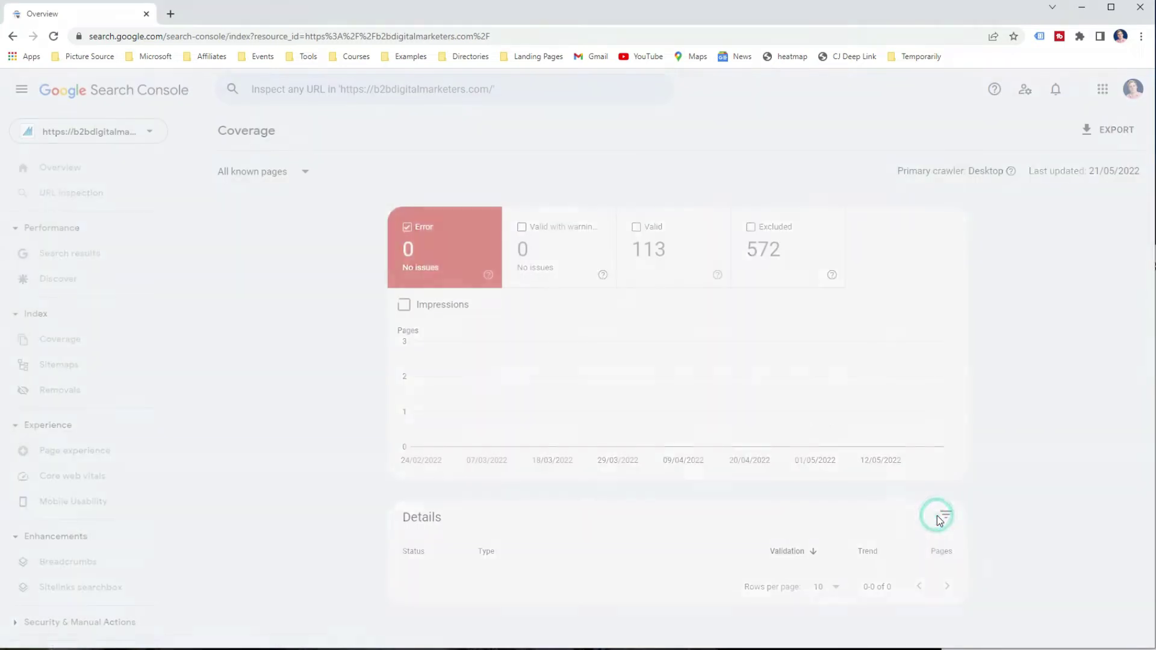
pyautogui.click(684, 280)
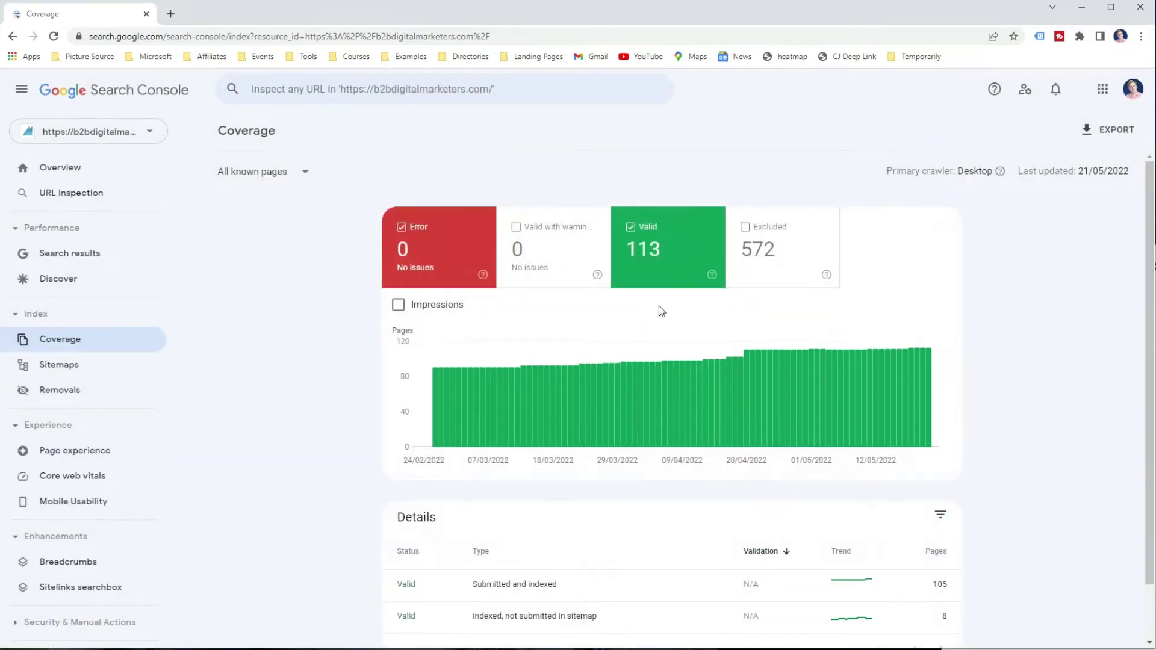
# Open the Submitted and indexed pages, look through the example URLs, and return to the Coverage report
pyautogui.scroll(-1, 661, 312)
pyautogui.click(628, 525)
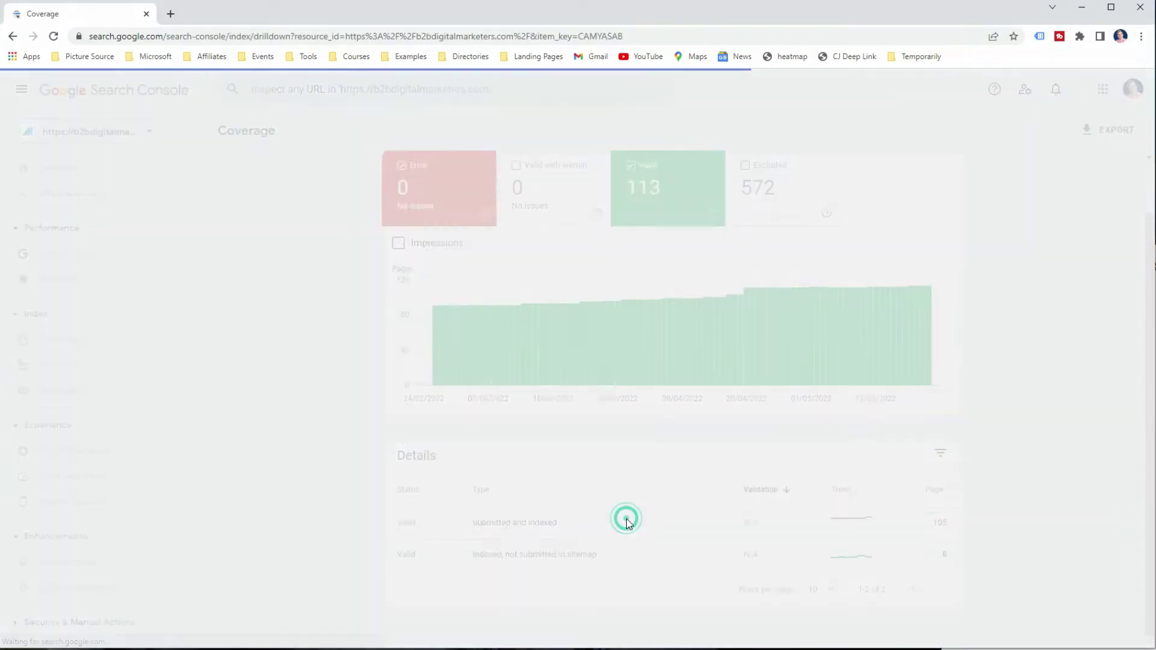
pyautogui.scroll(-3, 629, 524)
pyautogui.scroll(-2, 627, 523)
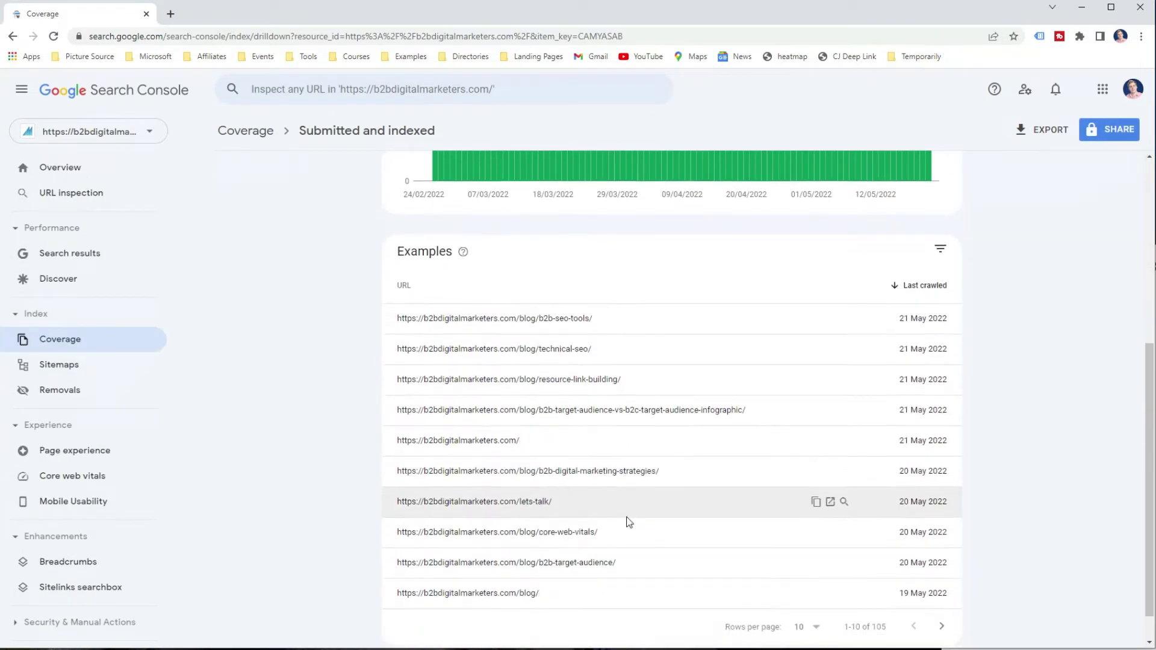
pyautogui.scroll(6, 626, 521)
pyautogui.click(13, 36)
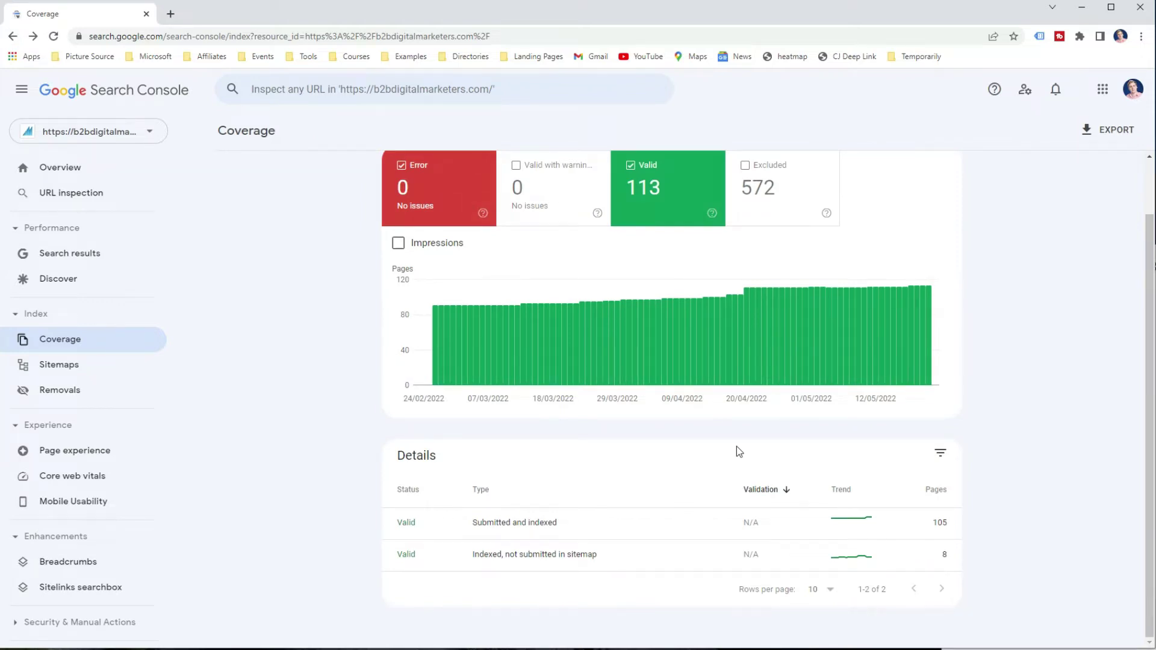
# Include the excluded pages in the Coverage report and review the exclusion types in the details table
pyautogui.click(780, 196)
pyautogui.scroll(-1, 792, 289)
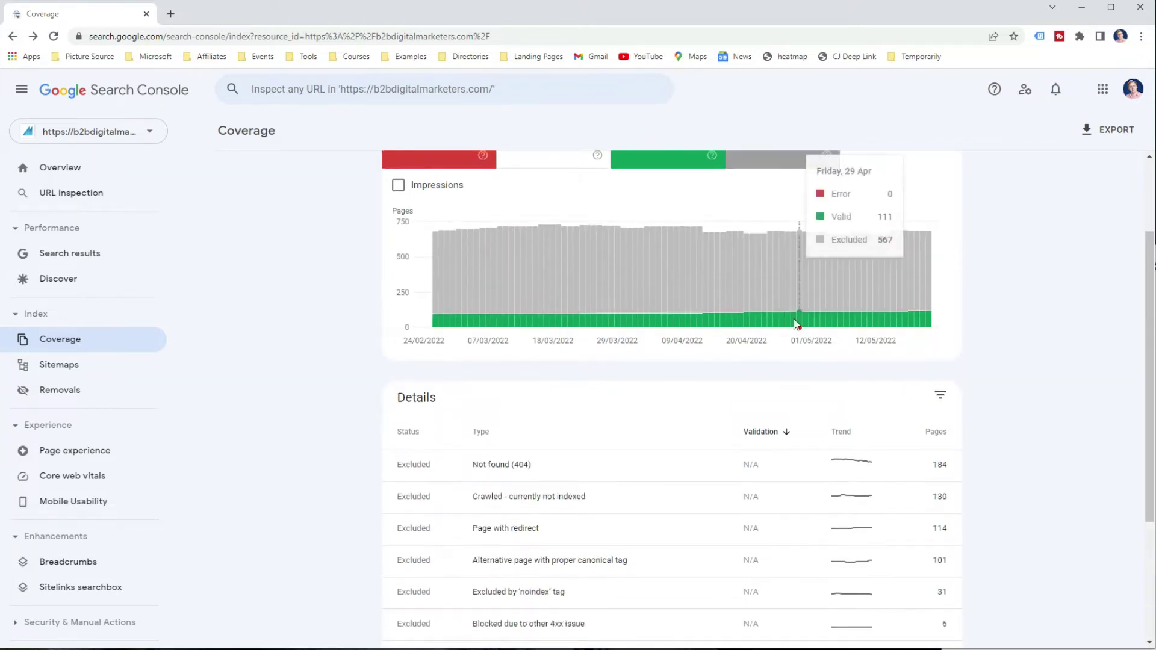
pyautogui.scroll(-3, 684, 491)
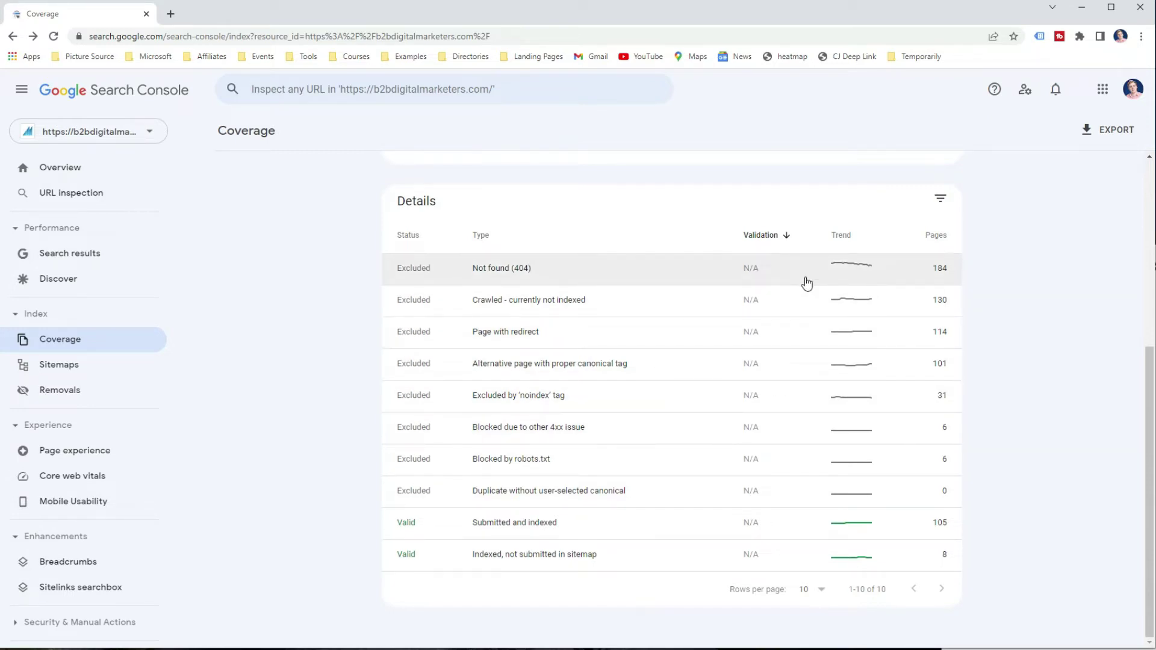
pyautogui.scroll(5, 807, 283)
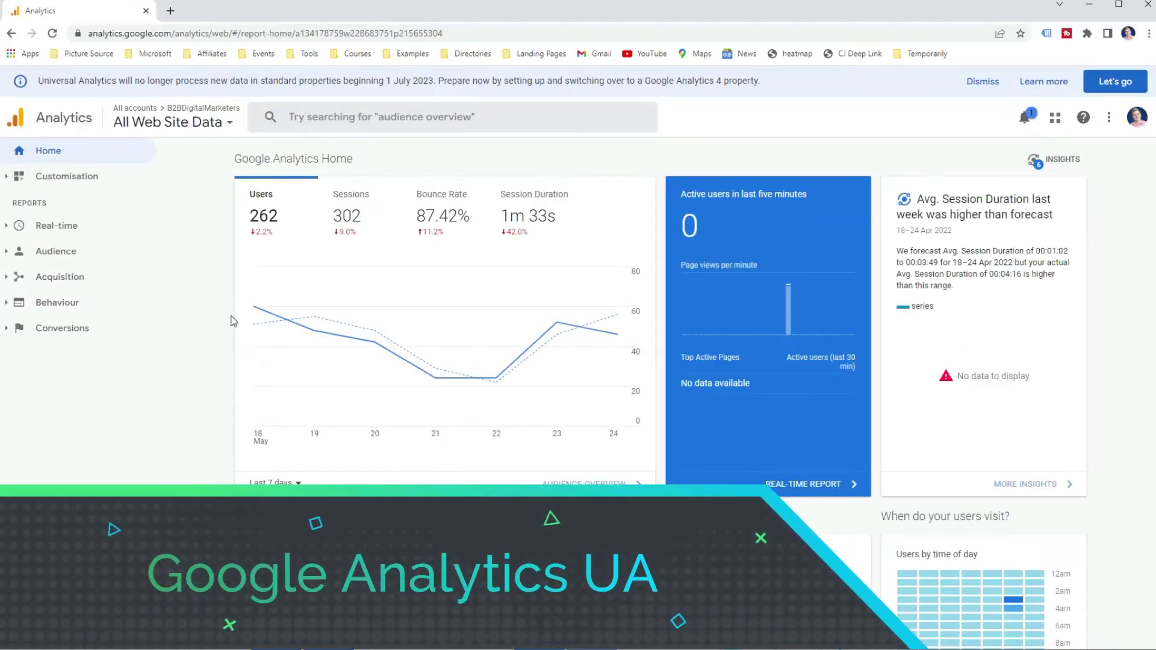
# In Google Analytics, open the All Pages report from the site content reports under Behaviour
pyautogui.click(9, 305)
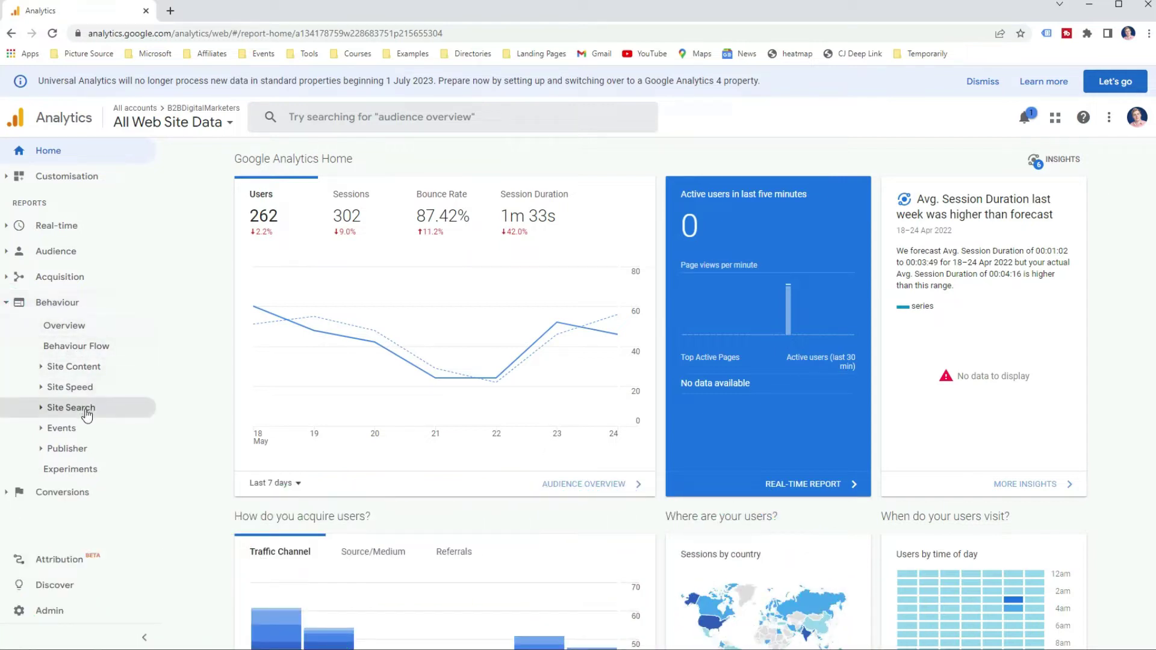
pyautogui.click(88, 369)
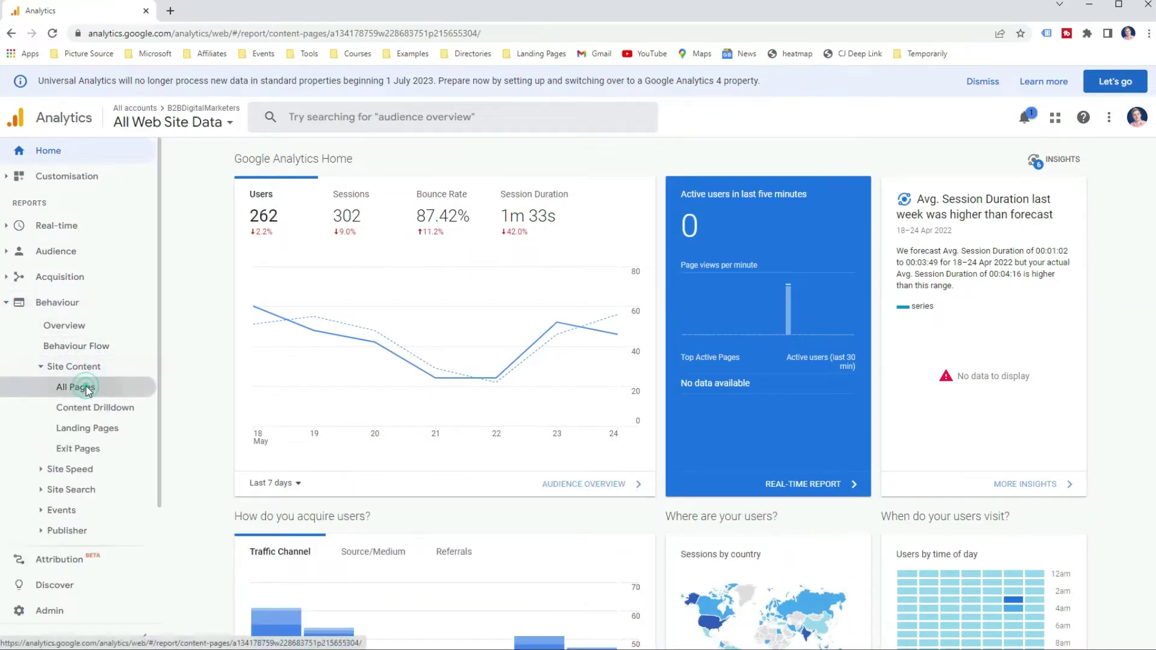
pyautogui.click(86, 391)
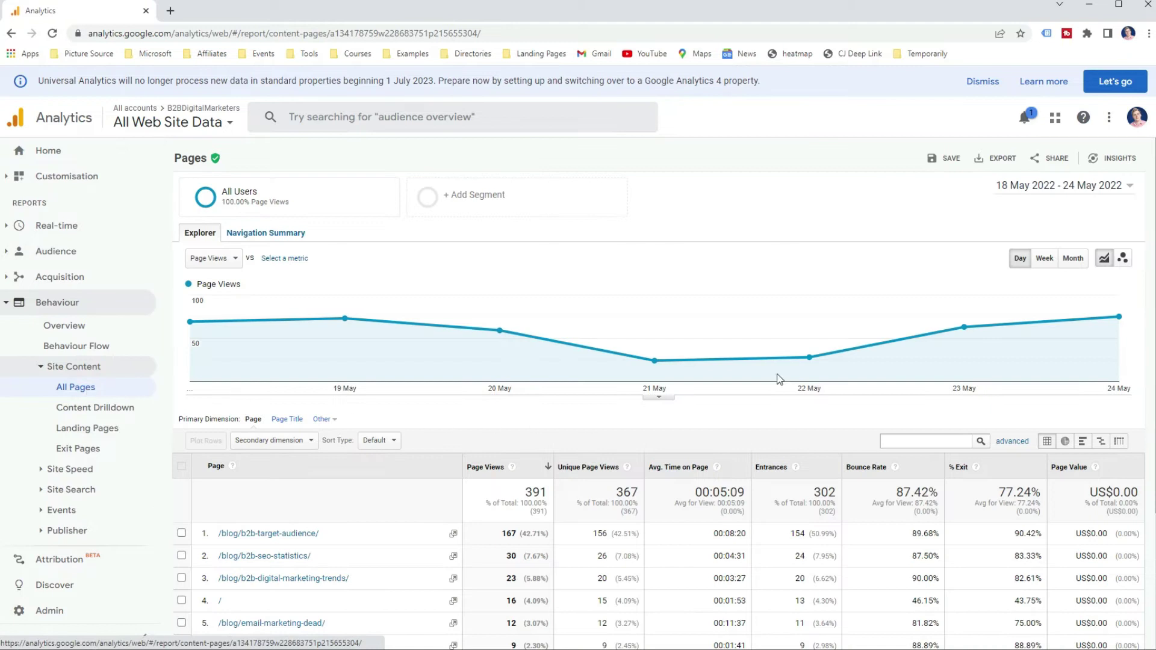
# Set the Pages report's date range to 1 Sept 2019 - 25 May 2022 and apply it
pyautogui.click(1024, 191)
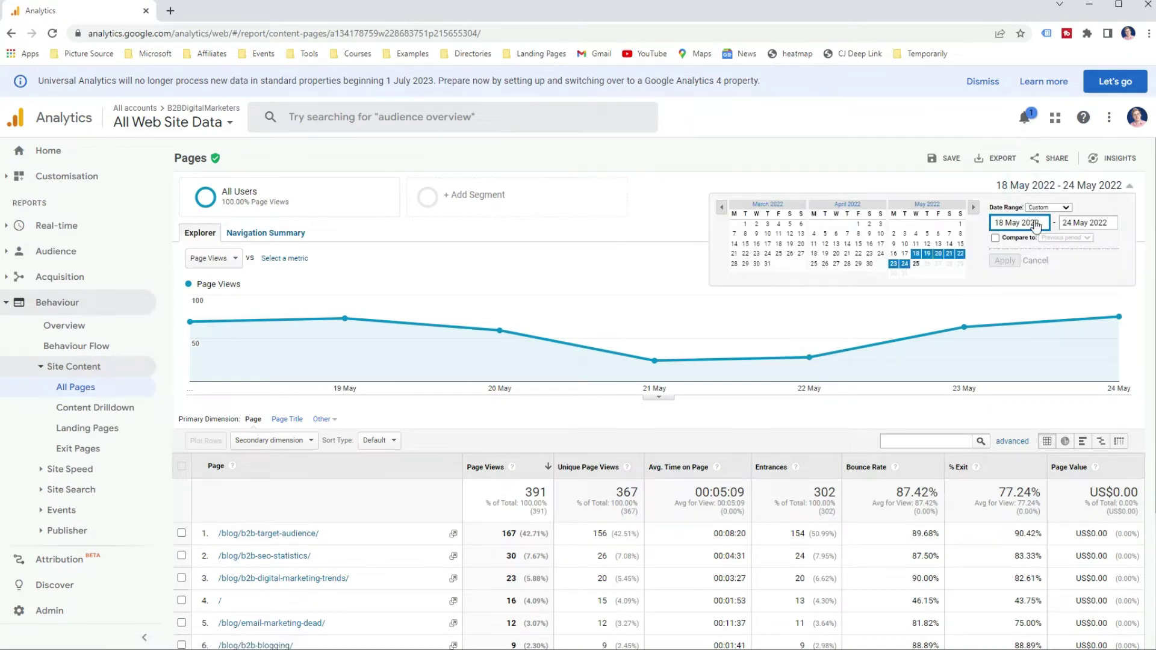
pyautogui.click(721, 208)
pyautogui.click(721, 207)
pyautogui.click(721, 208)
pyautogui.click(721, 207)
pyautogui.click(721, 208)
pyautogui.click(721, 208)
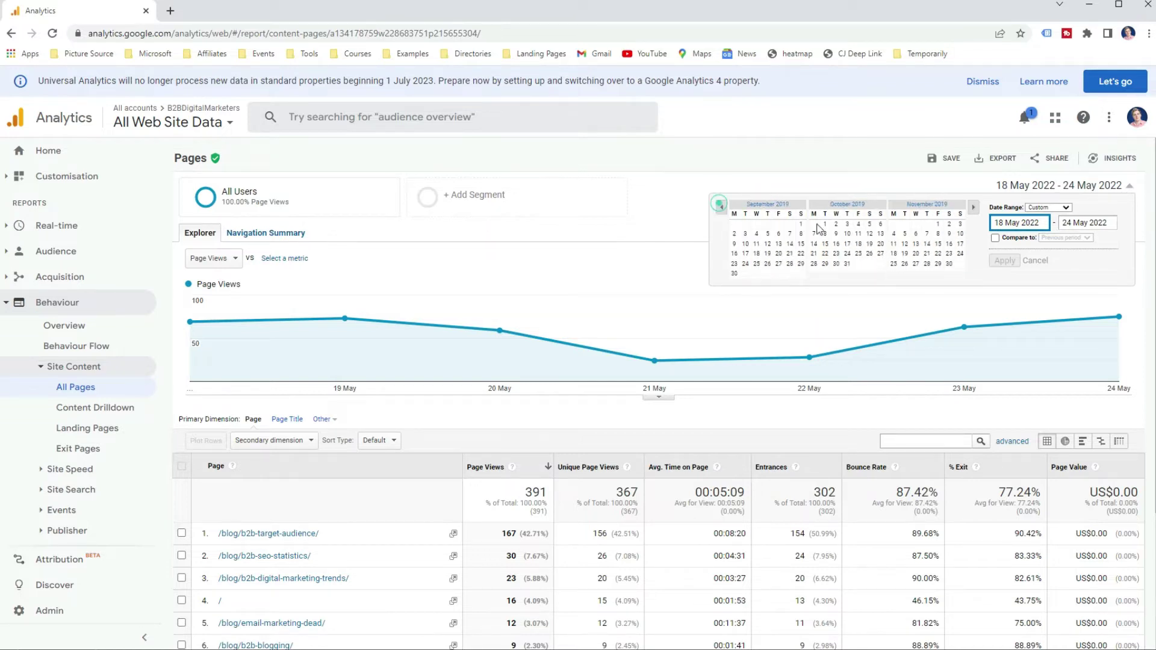
pyautogui.click(801, 223)
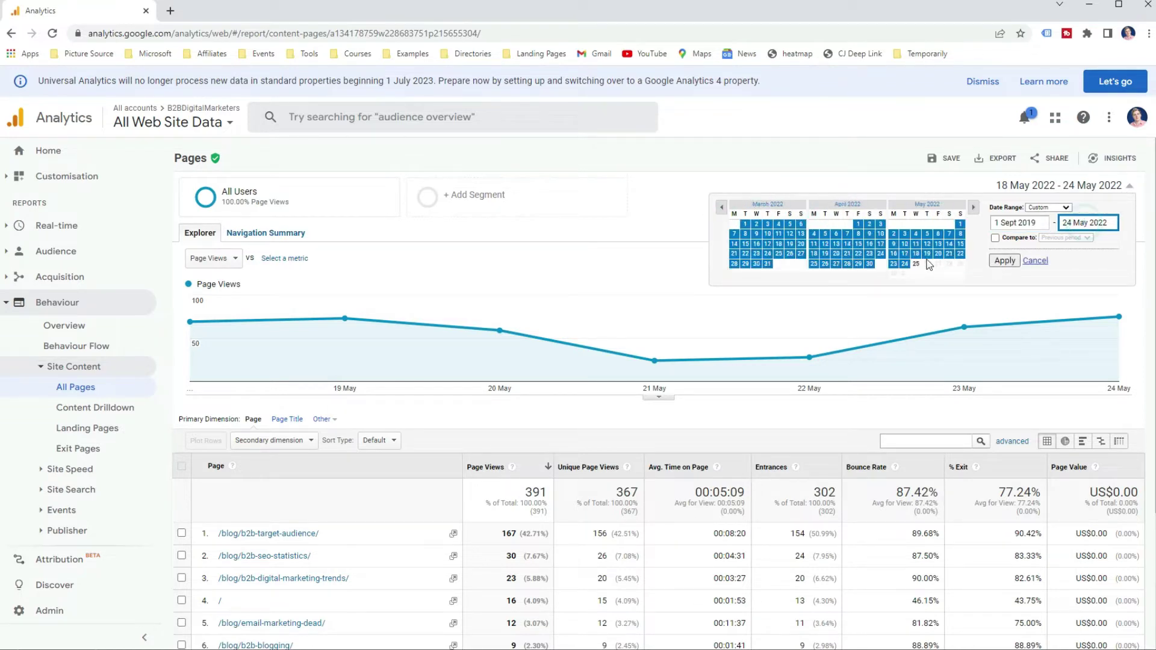
pyautogui.click(1005, 260)
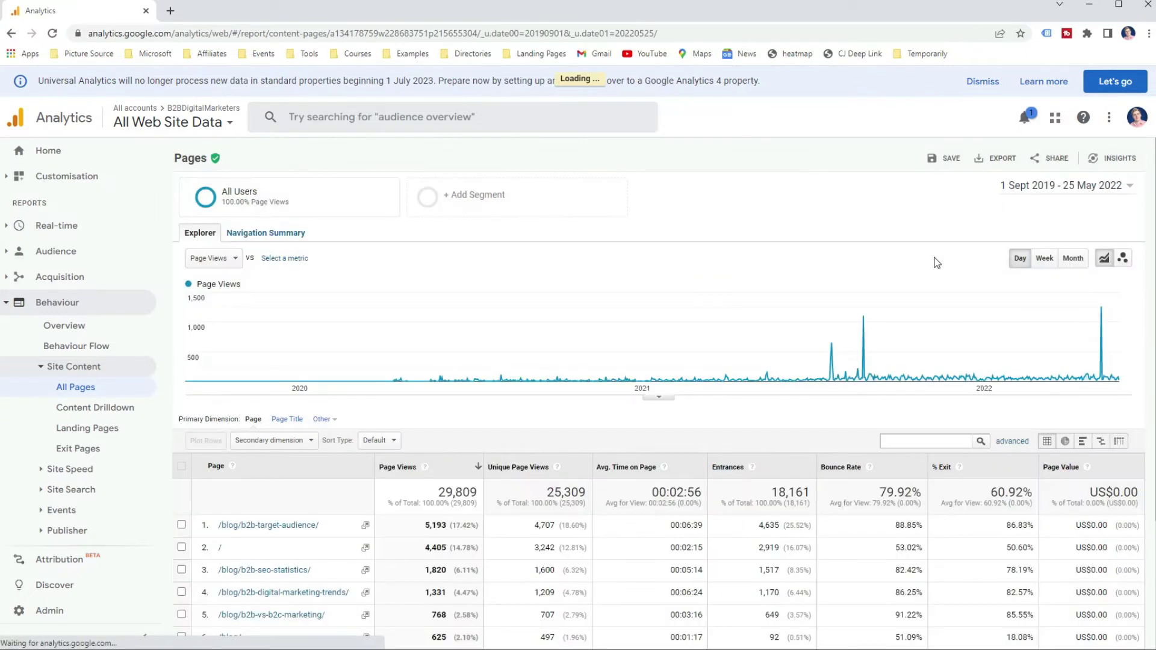
# Sort the pages table by page views in ascending order and look through the least viewed pages
pyautogui.scroll(-3, 830, 234)
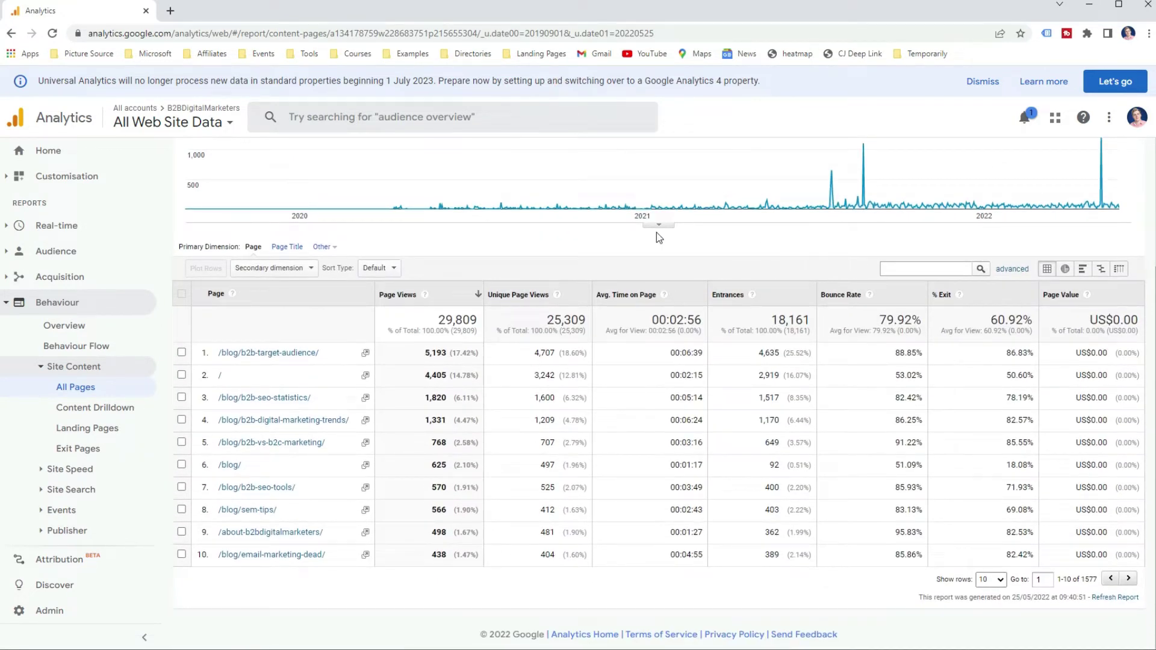
pyautogui.click(458, 300)
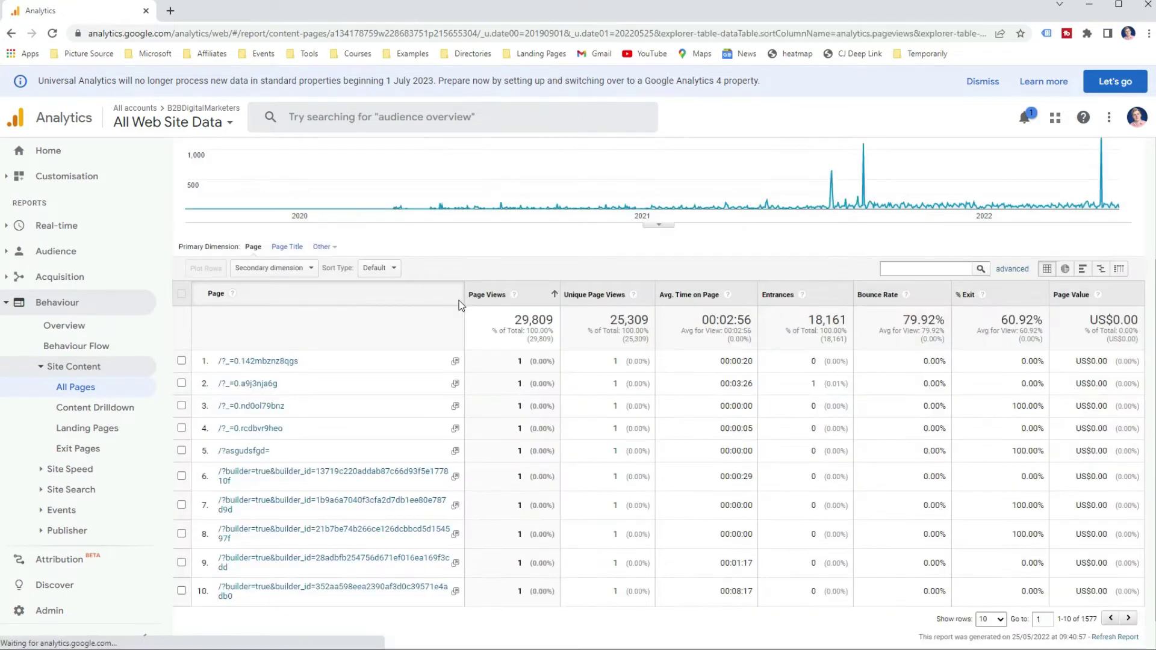
pyautogui.scroll(-2, 292, 366)
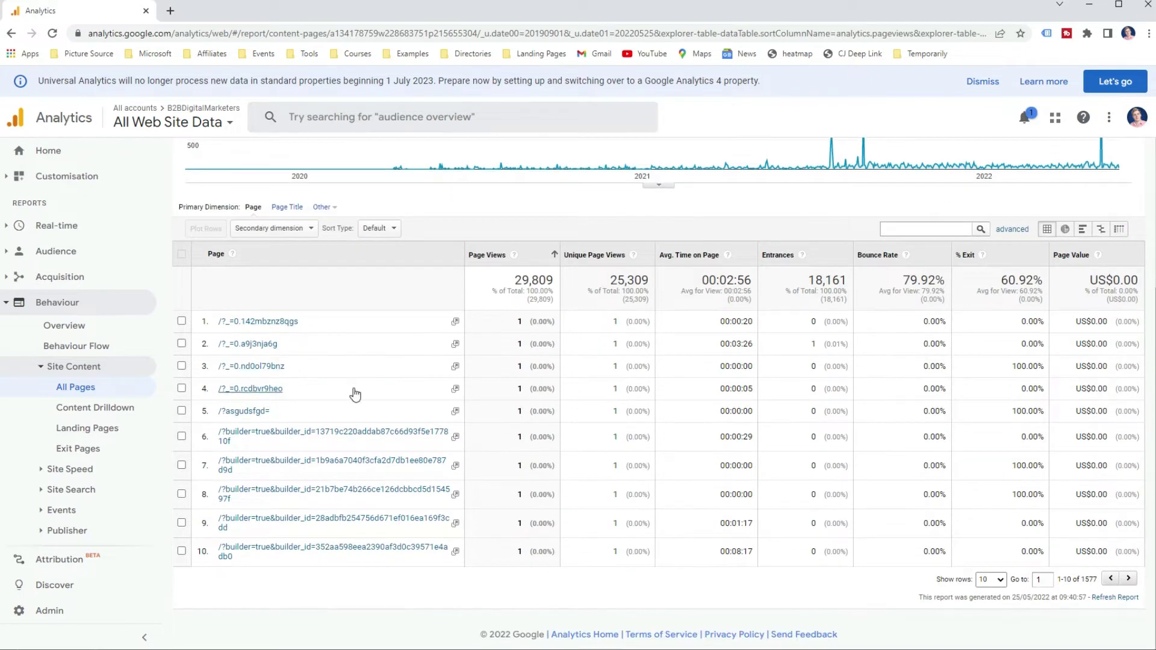
# Show 5000 rows in the All Pages table and look through the full list of page URLs
pyautogui.click(997, 580)
pyautogui.click(988, 571)
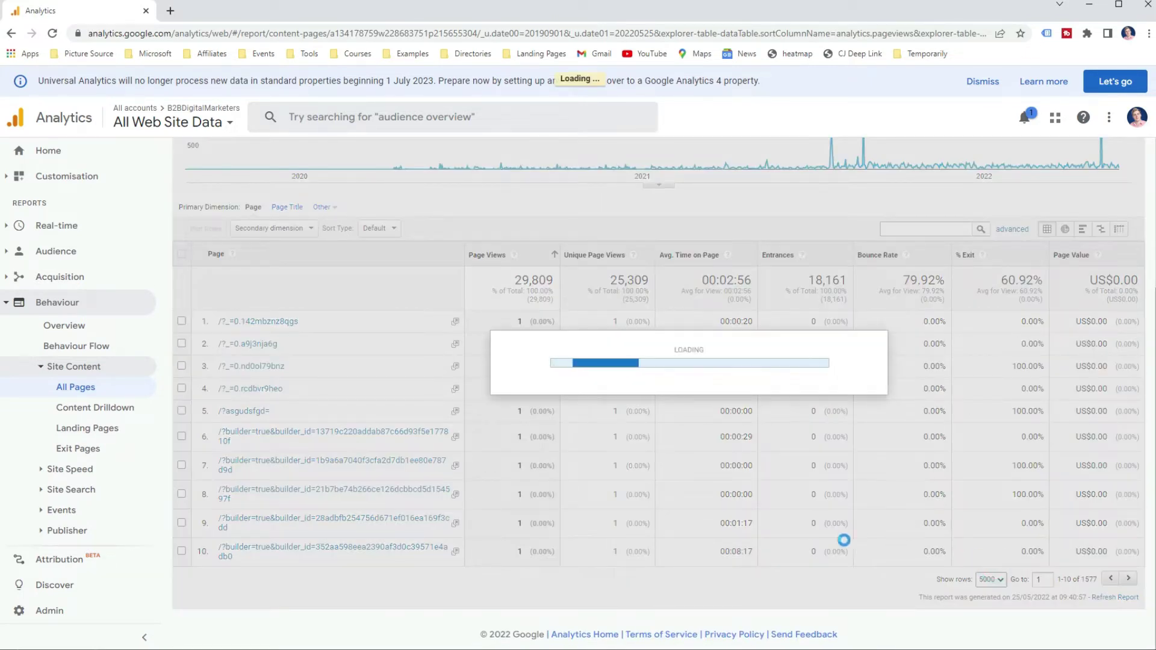
pyautogui.scroll(-15, 406, 403)
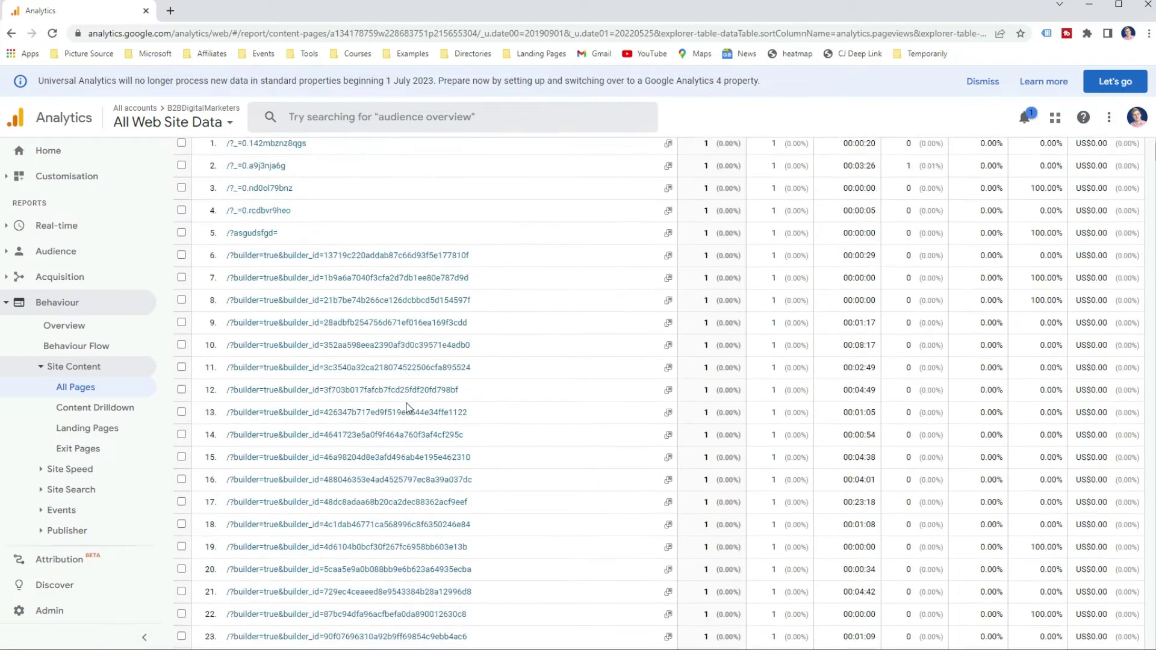
pyautogui.scroll(-5, 408, 409)
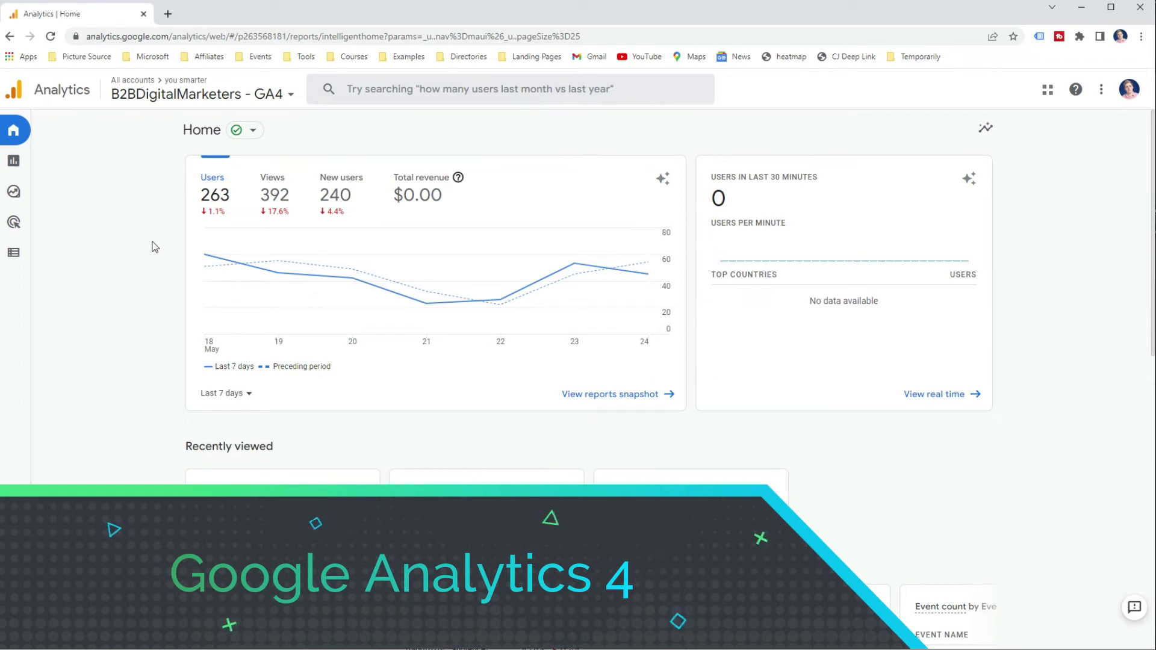
# In the GA4 property, open the Pages and screens report under Engagement and sort its table by views in ascending order
pyautogui.click(21, 160)
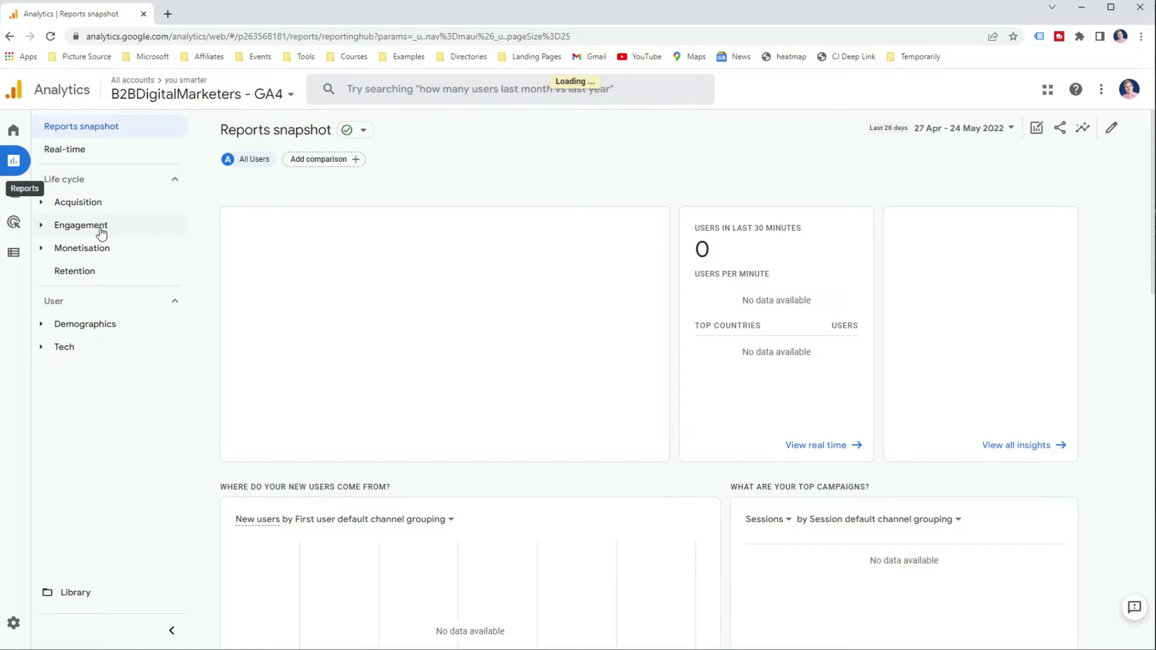
pyautogui.click(101, 226)
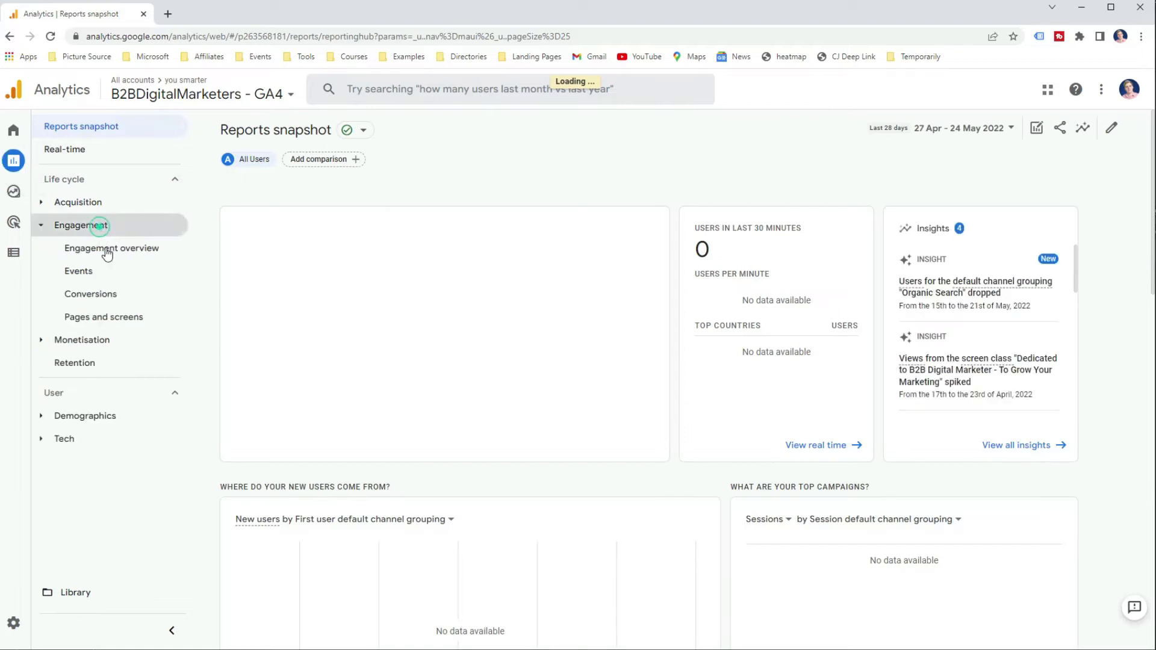
pyautogui.click(116, 322)
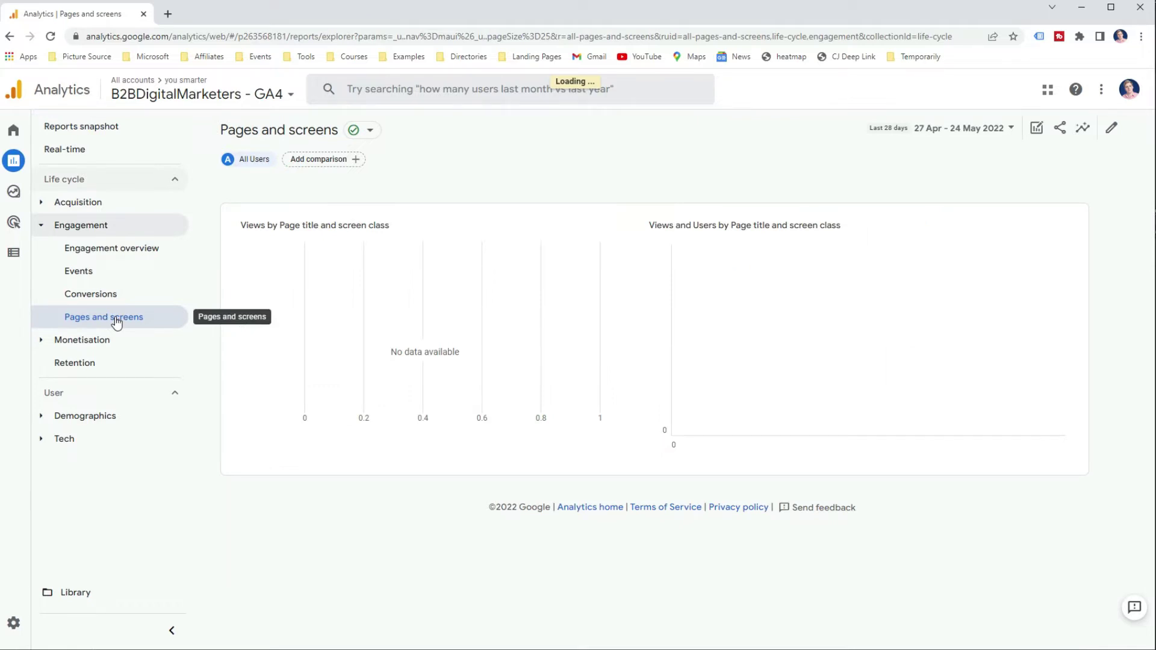
pyautogui.scroll(-3, 327, 327)
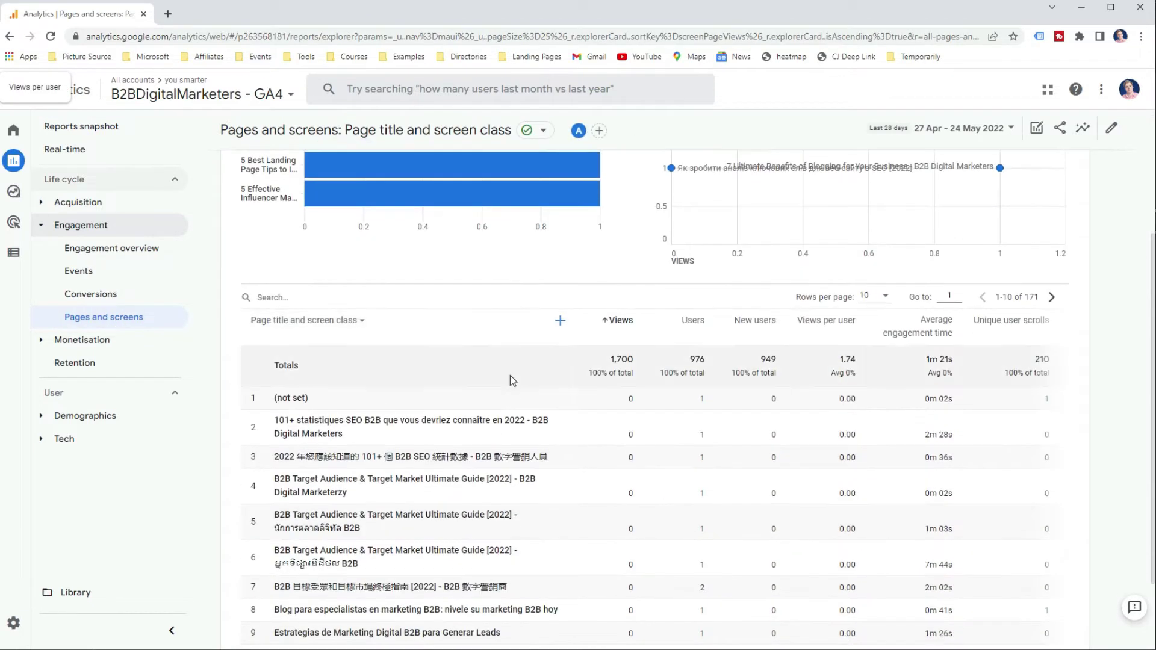
pyautogui.scroll(-1, 512, 380)
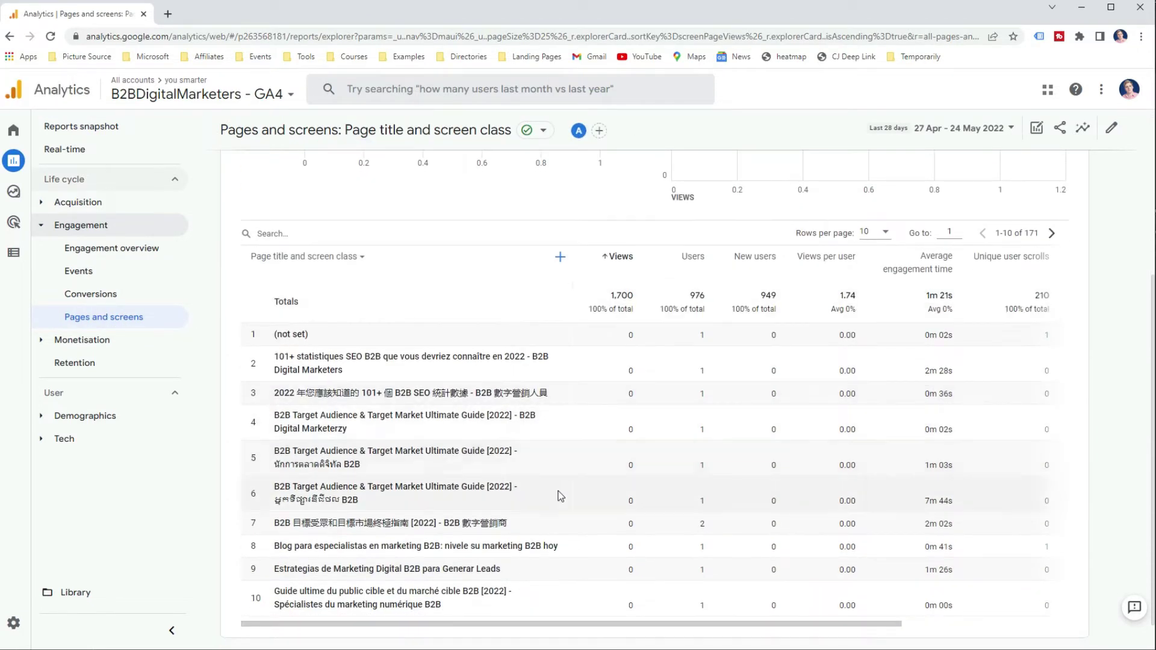
# Change the table's primary dimension to Page path + query string and screen class
pyautogui.scroll(2, 543, 598)
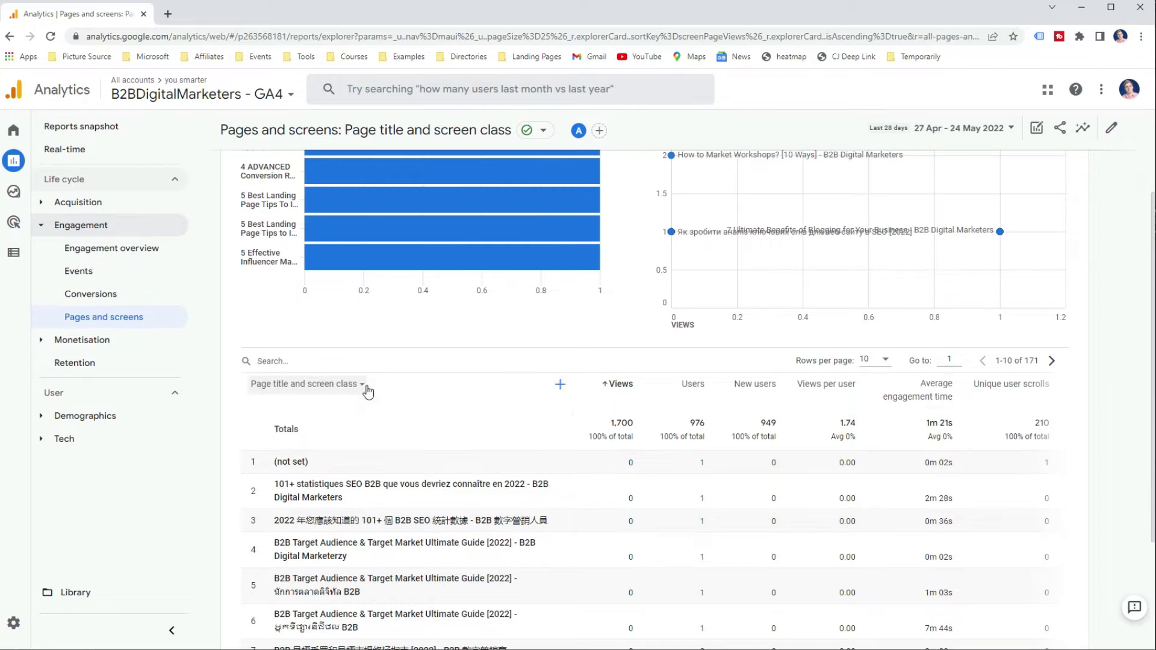
pyautogui.click(364, 385)
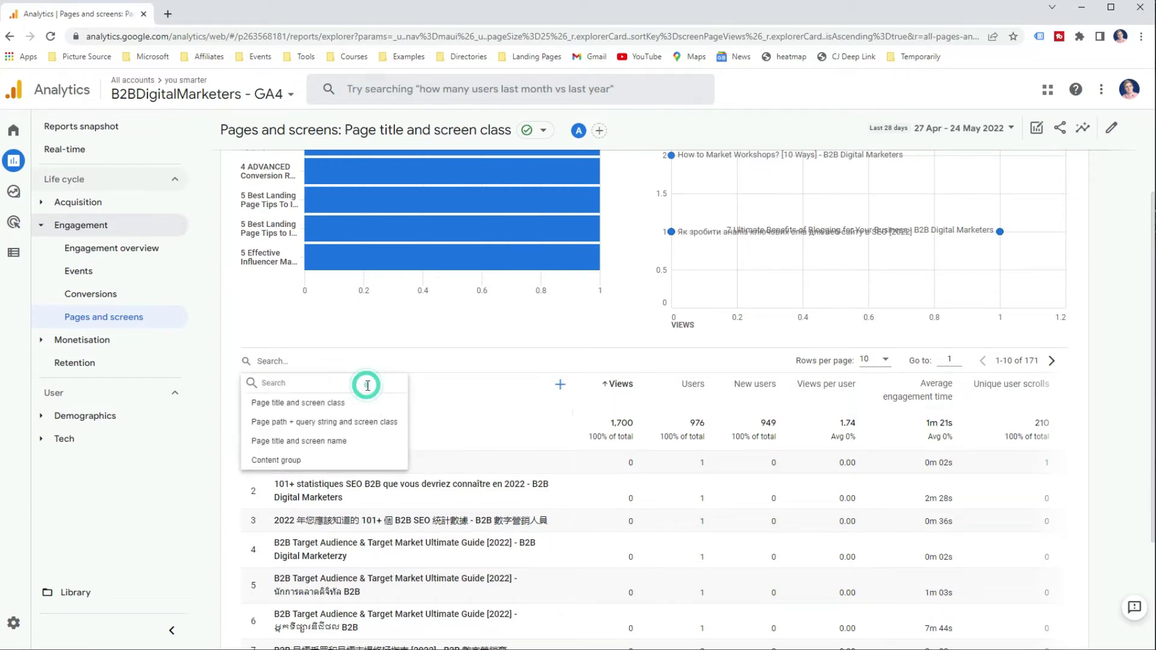
pyautogui.click(367, 424)
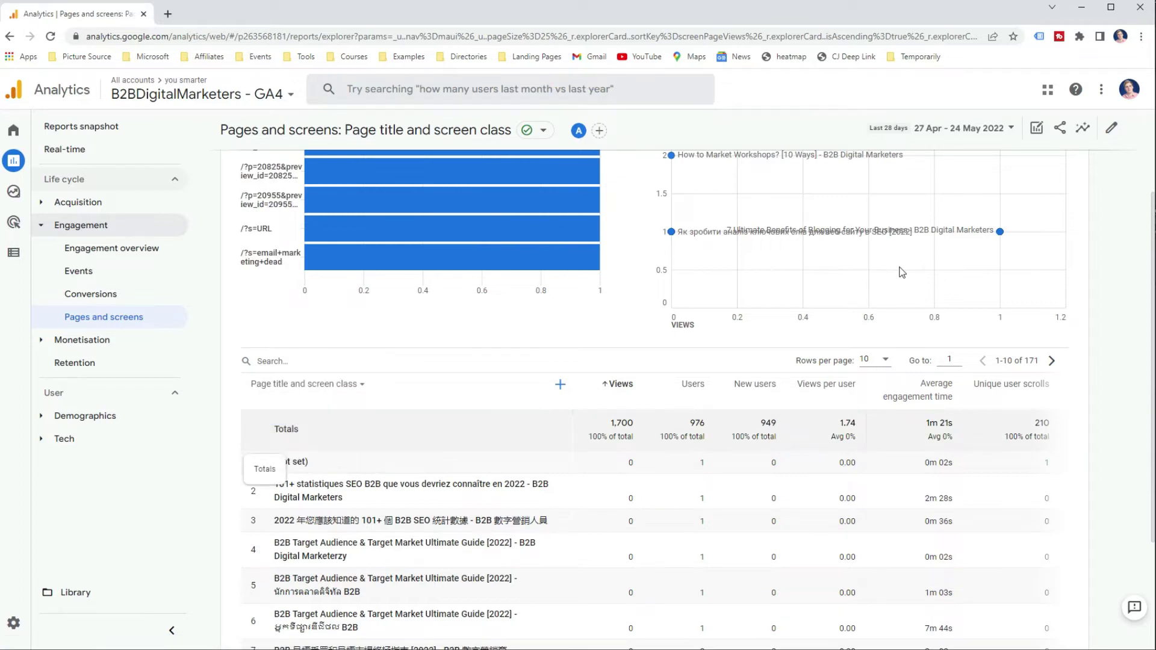
# Set the Pages and screens report's date range to 1 Nov 2018 - 25 May 2022 and apply it
pyautogui.click(958, 128)
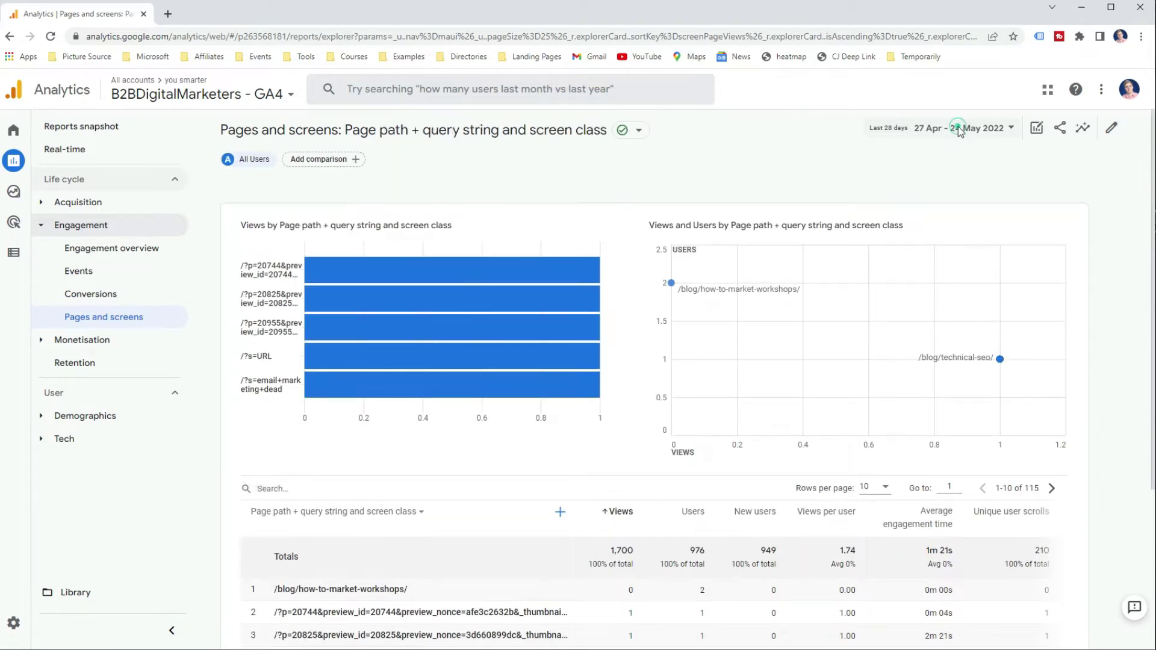
pyautogui.moveTo(810, 199)
pyautogui.scroll(10, 948, 243)
pyautogui.click(923, 350)
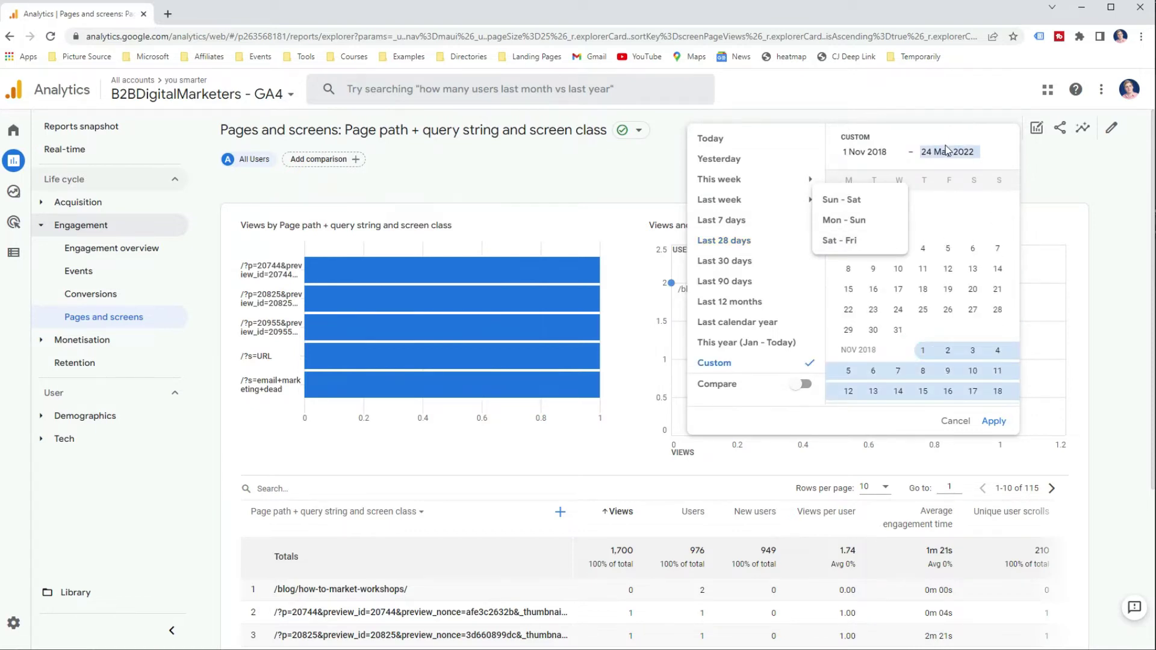
pyautogui.click(948, 150)
pyautogui.click(899, 354)
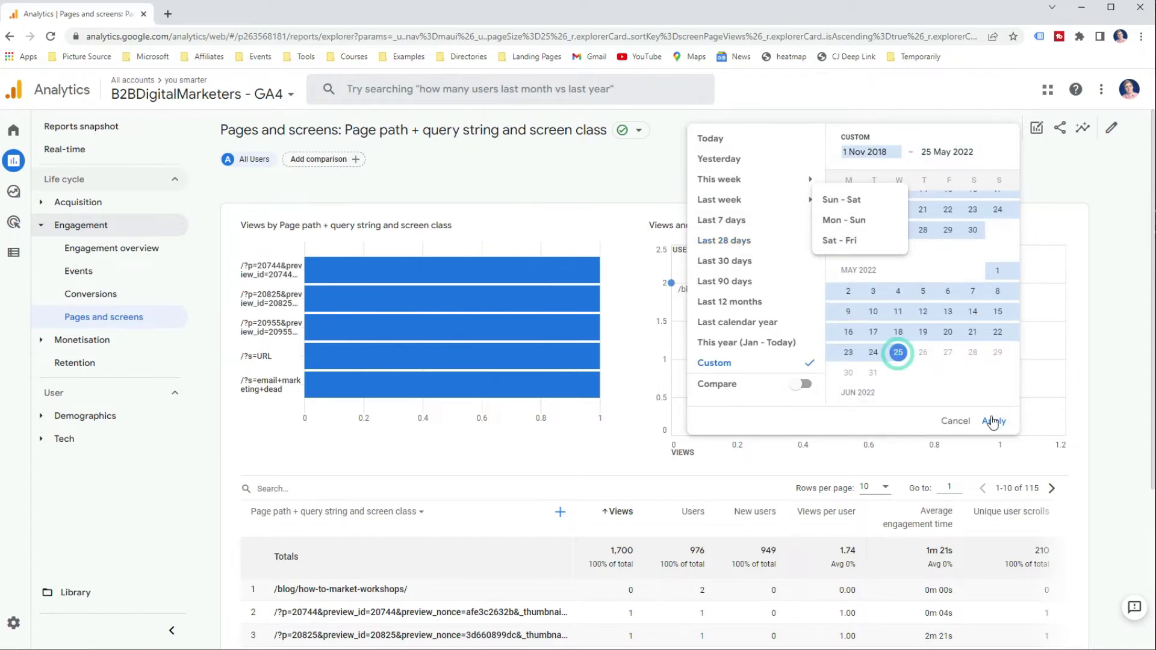
pyautogui.click(993, 421)
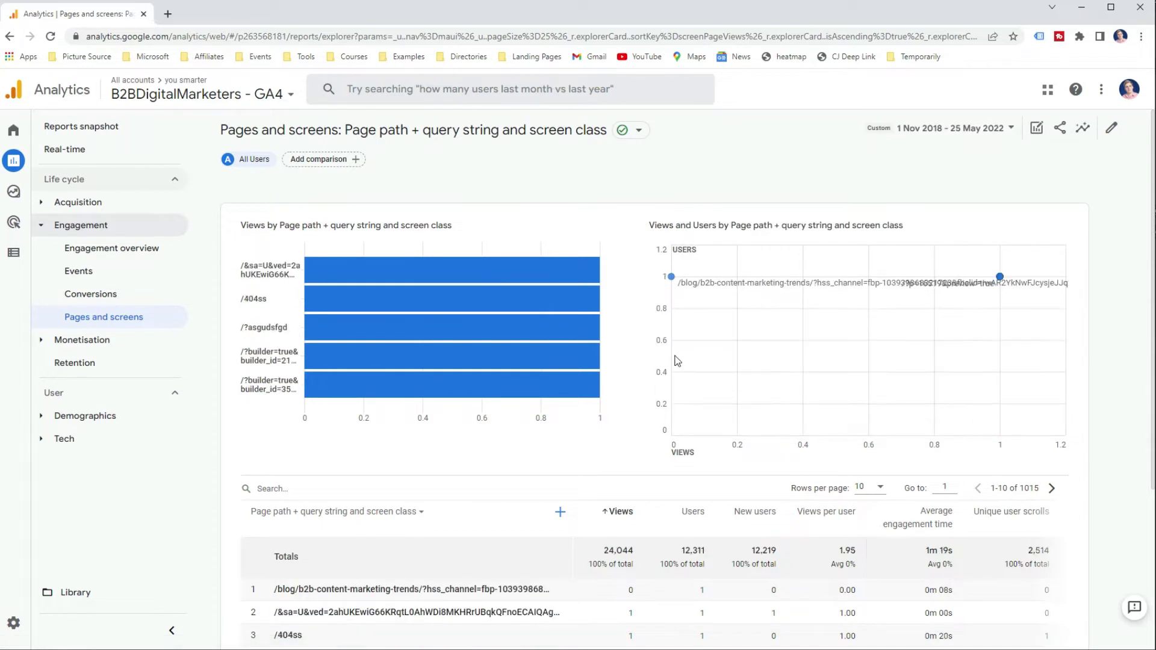
# Show 5,000 rows per page in the Pages and screens table and look through the listed page paths
pyautogui.scroll(-4, 854, 482)
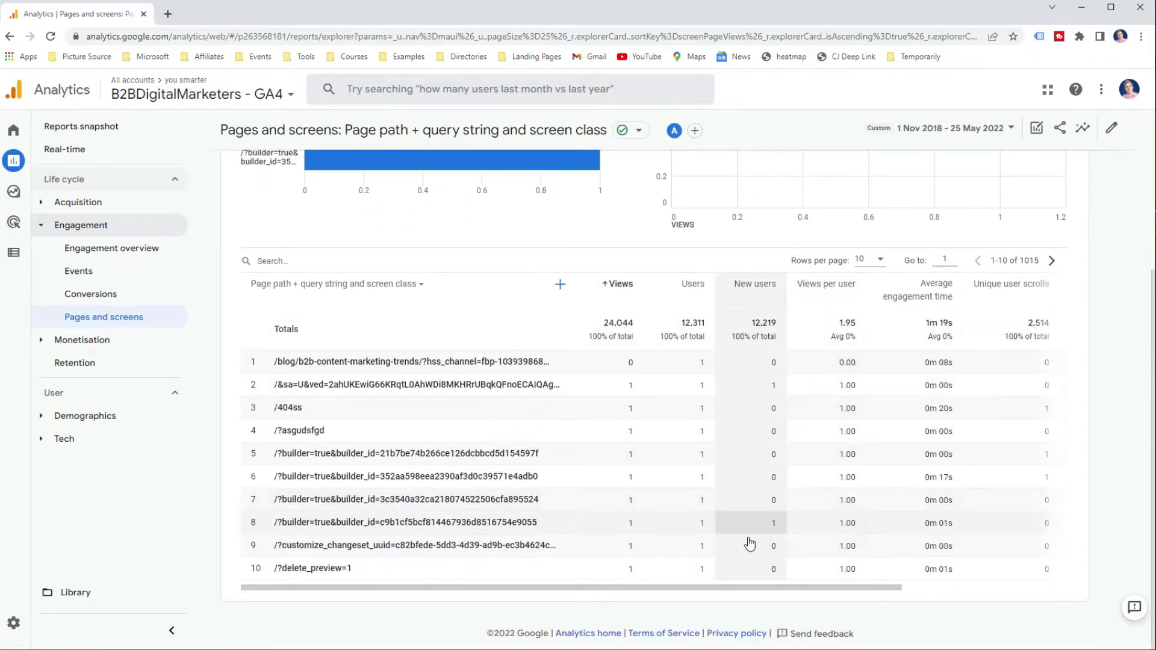
pyautogui.click(870, 260)
pyautogui.scroll(-2, 865, 403)
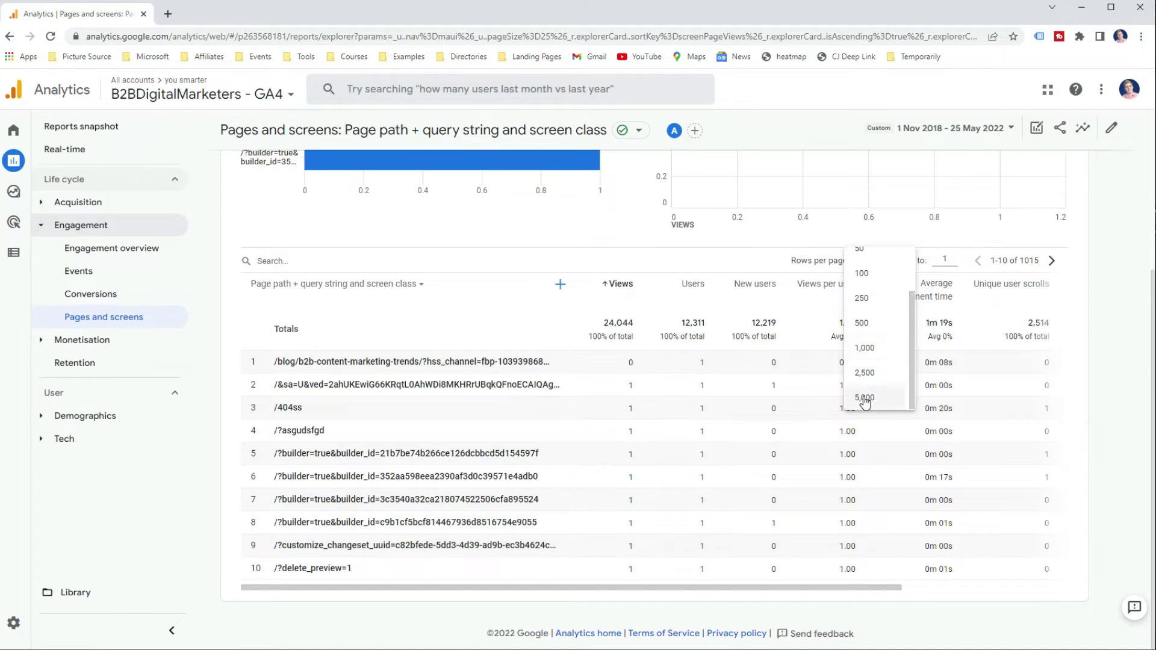
pyautogui.click(864, 398)
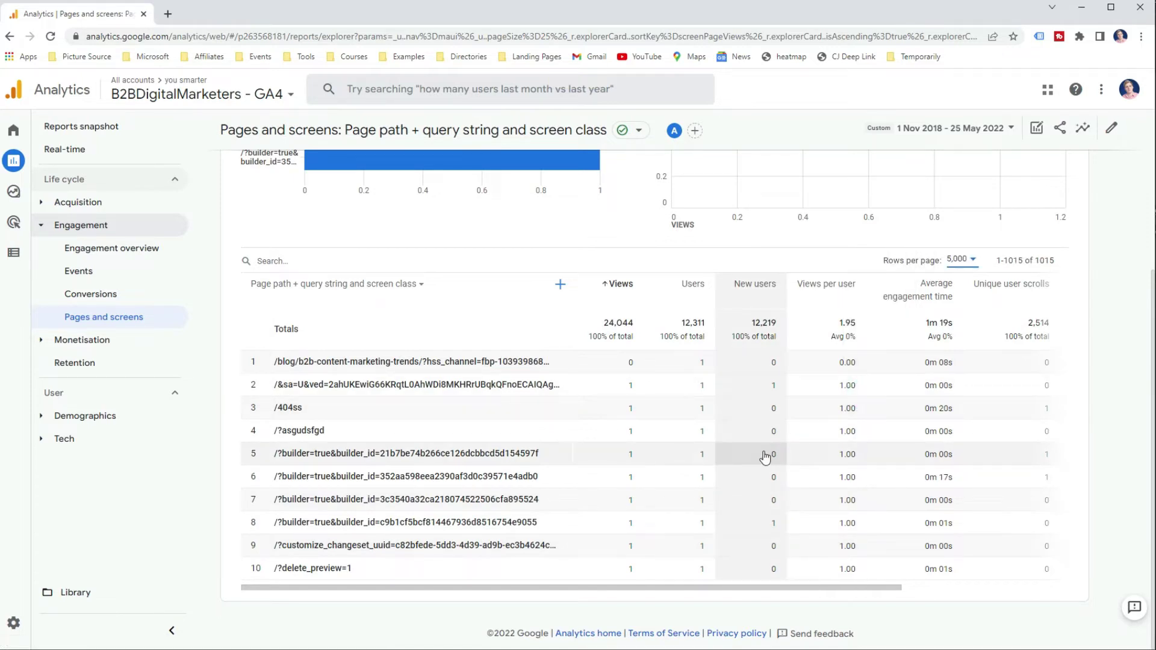
pyautogui.scroll(-3, 671, 429)
pyautogui.scroll(-6, 672, 431)
pyautogui.scroll(-20, 672, 432)
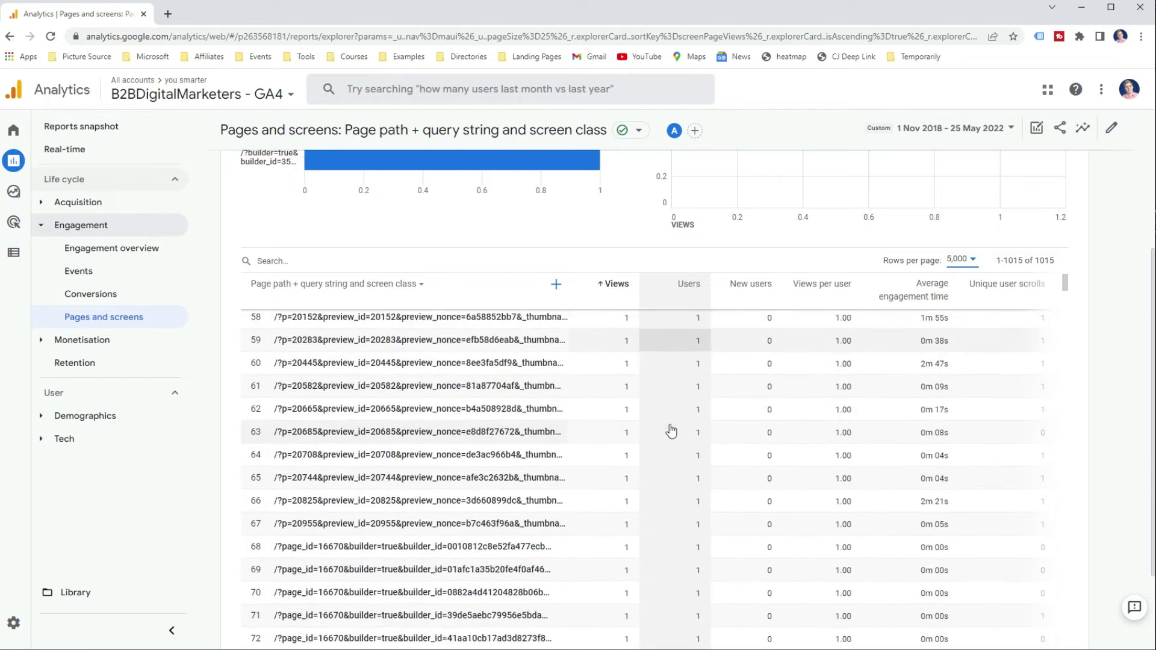
pyautogui.scroll(-2, 672, 432)
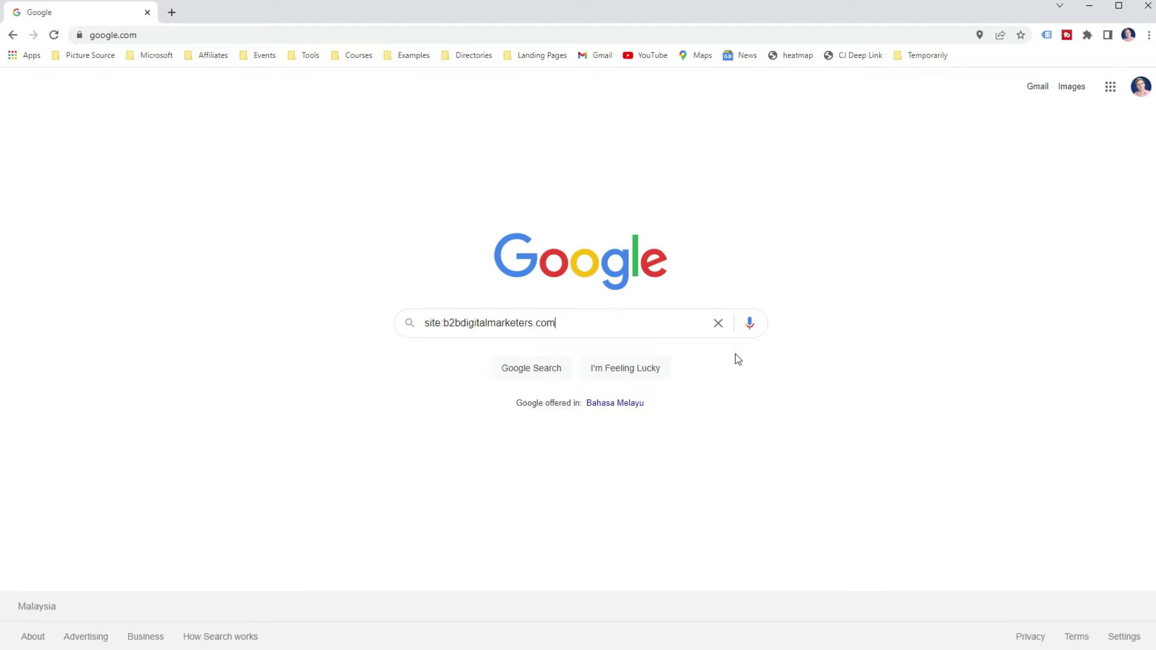
# Search Google for site:b2bdigitalmarketers.com and look through the indexed pages
pyautogui.press('Return')
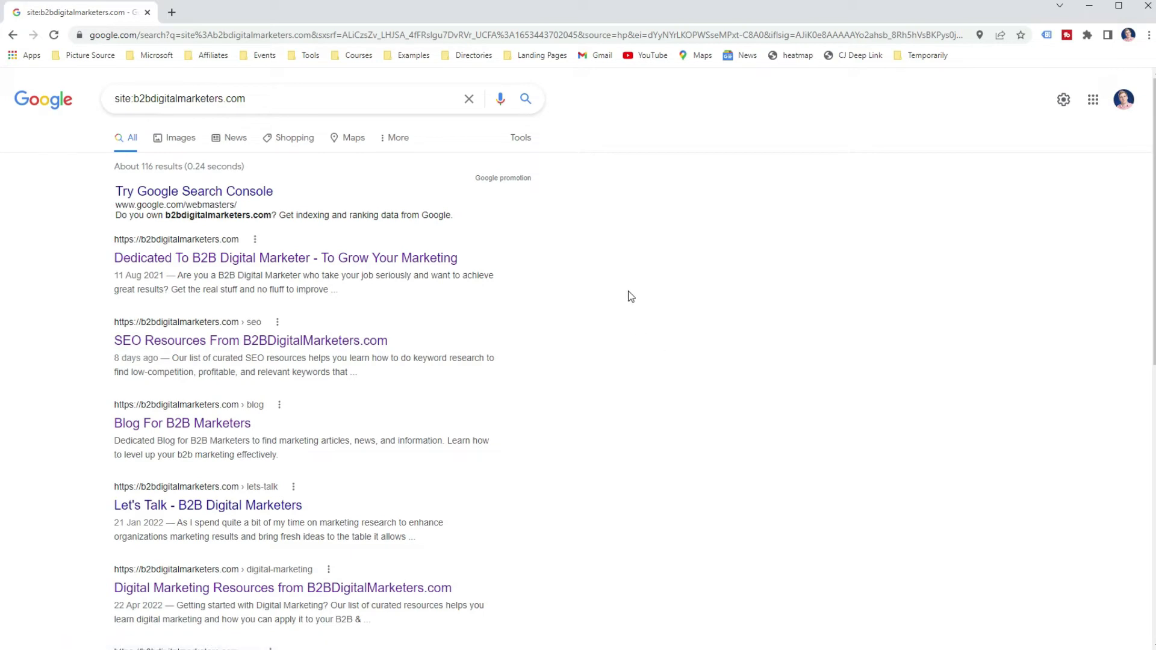
pyautogui.scroll(-3, 364, 237)
pyautogui.scroll(-5, 298, 217)
pyautogui.scroll(9, 135, 130)
# Remove the site: operator, search Google for b2bdigitalmarketers.com alone, and look through the results, including the second page
pyautogui.moveTo(133, 98); pyautogui.dragTo(90, 103)
pyautogui.press('BackSpace')
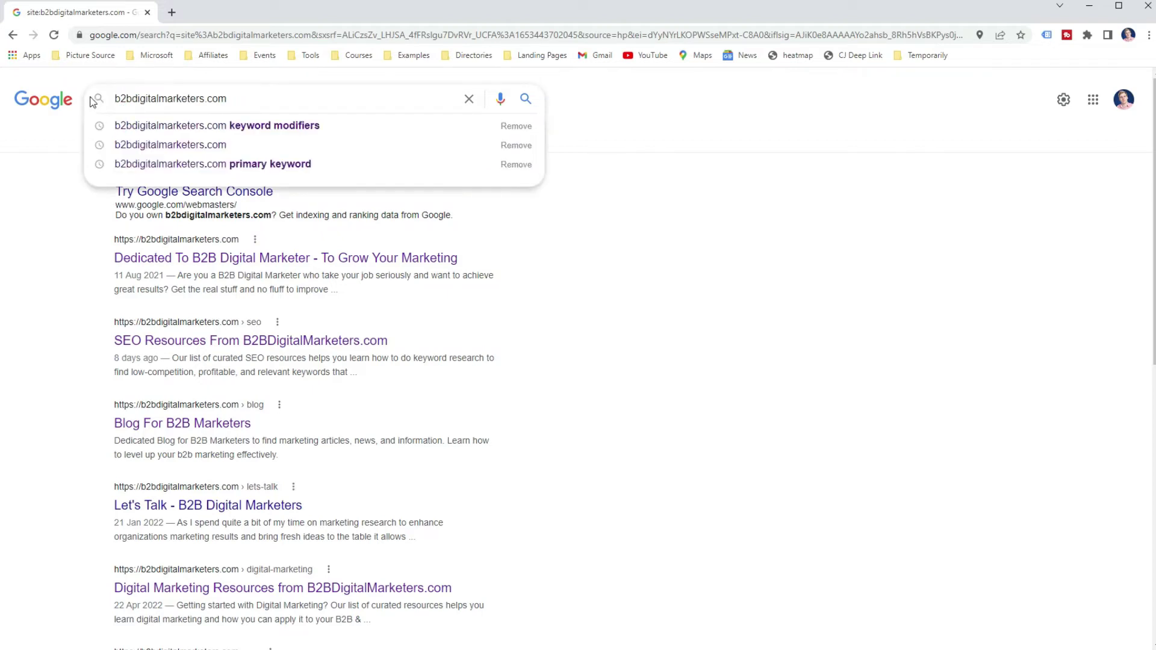
pyautogui.press('Return')
pyautogui.scroll(-8, 325, 501)
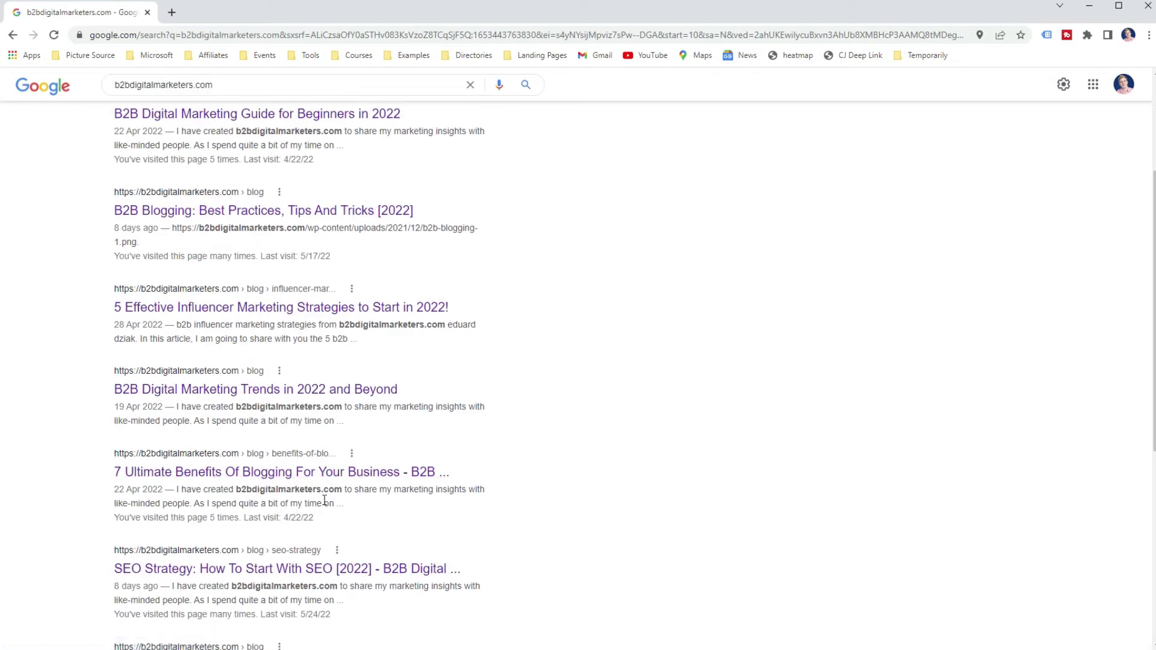
pyautogui.scroll(-6, 324, 501)
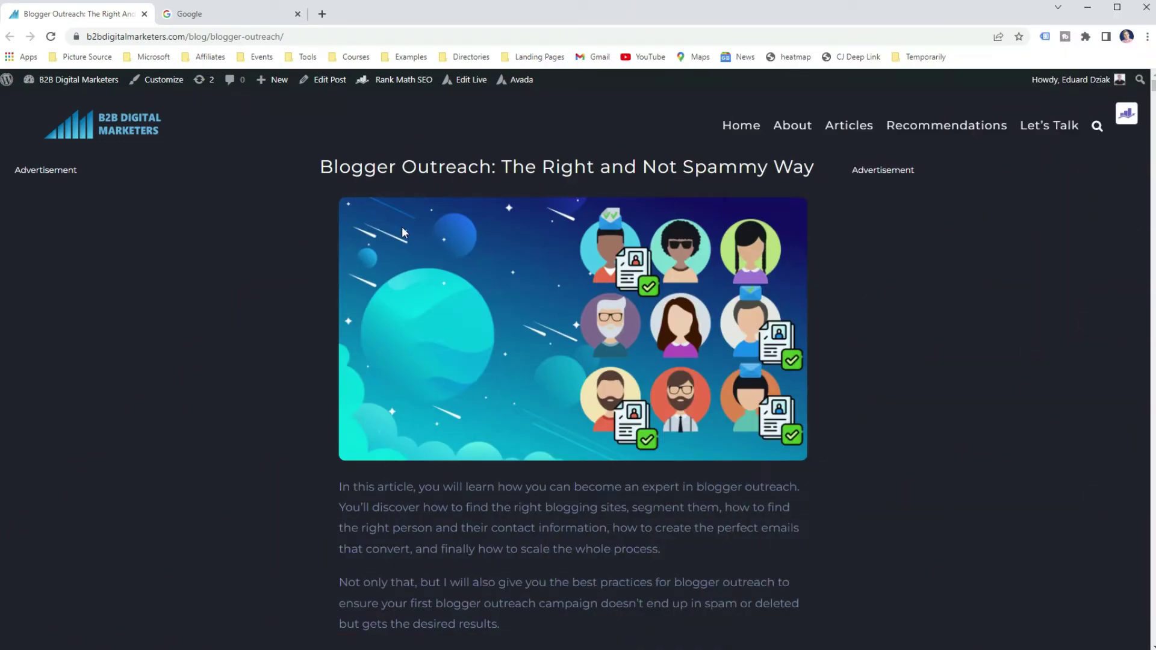
# In the Google tab, search for site:b2bdigitalmarketers.com blogger outreach and look through the matching pages
pyautogui.click(279, 13)
pyautogui.click(664, 326)
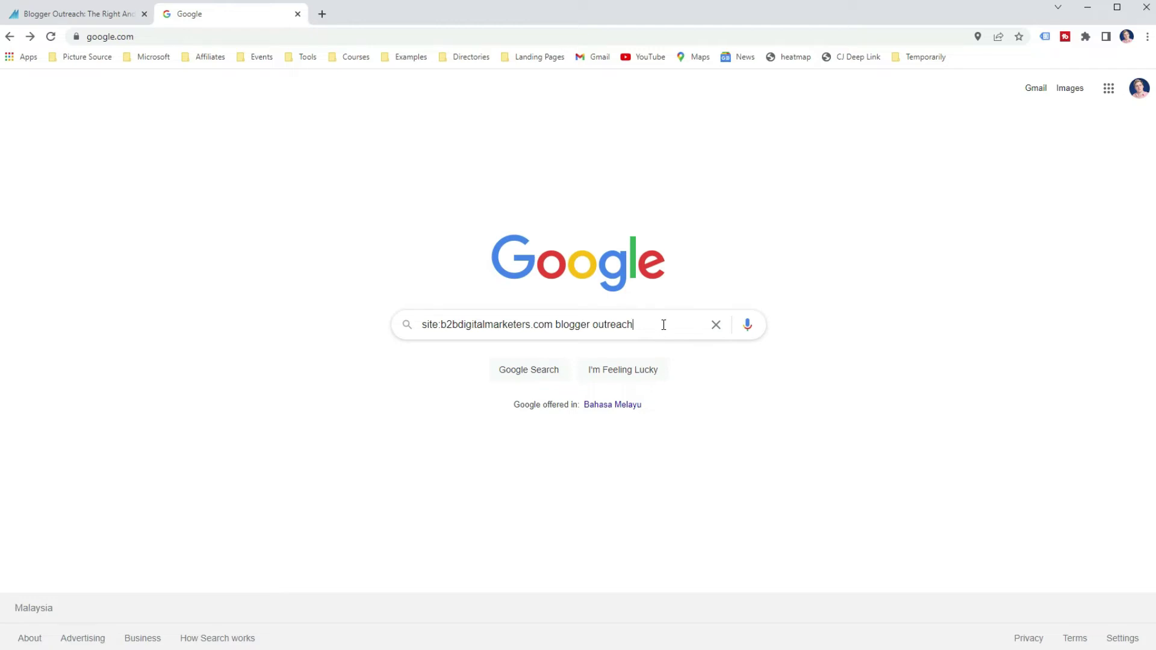
pyautogui.press('Return')
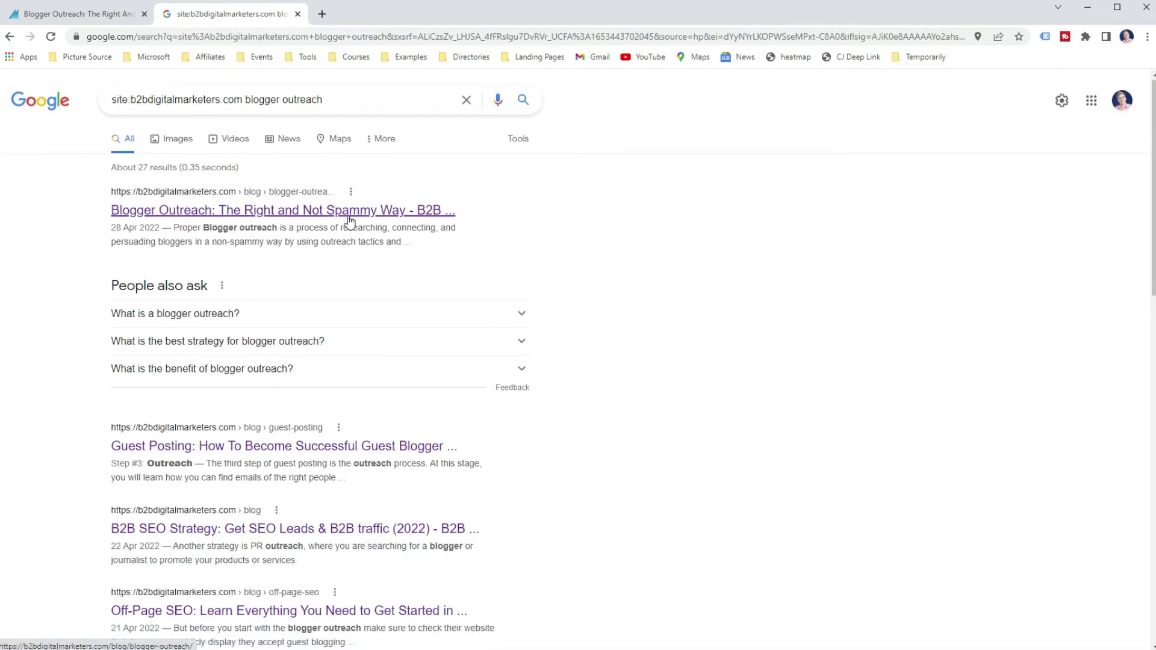
pyautogui.scroll(-4, 350, 386)
pyautogui.scroll(-5, 350, 386)
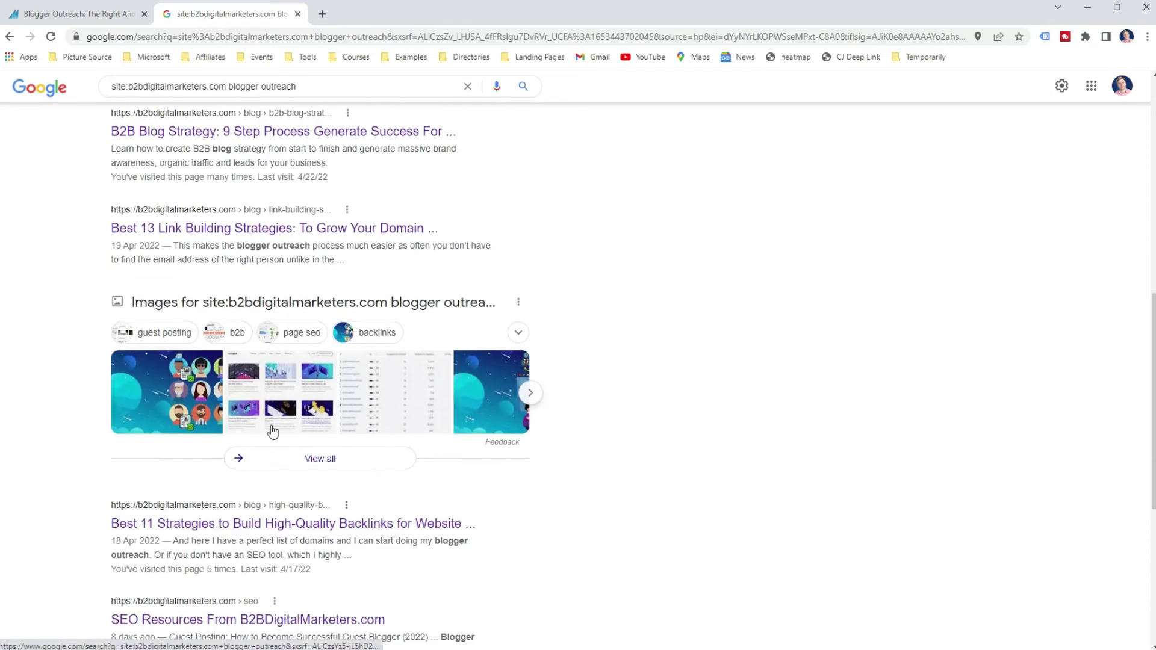
pyautogui.scroll(-4, 455, 488)
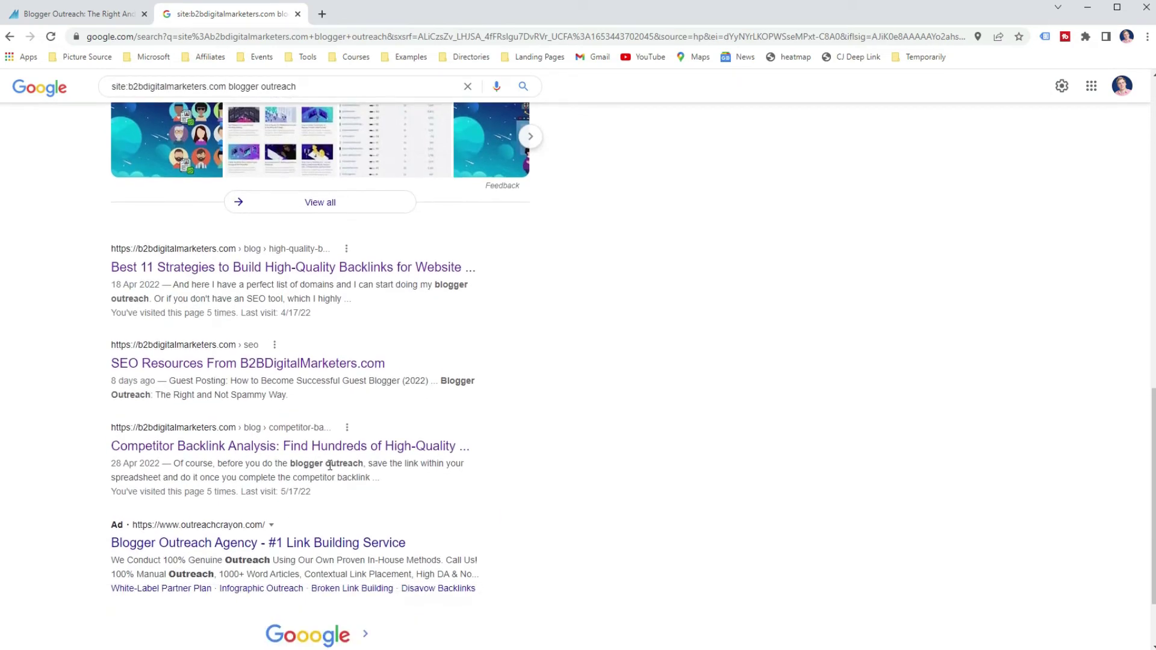
pyautogui.scroll(-2, 330, 465)
pyautogui.click(302, 551)
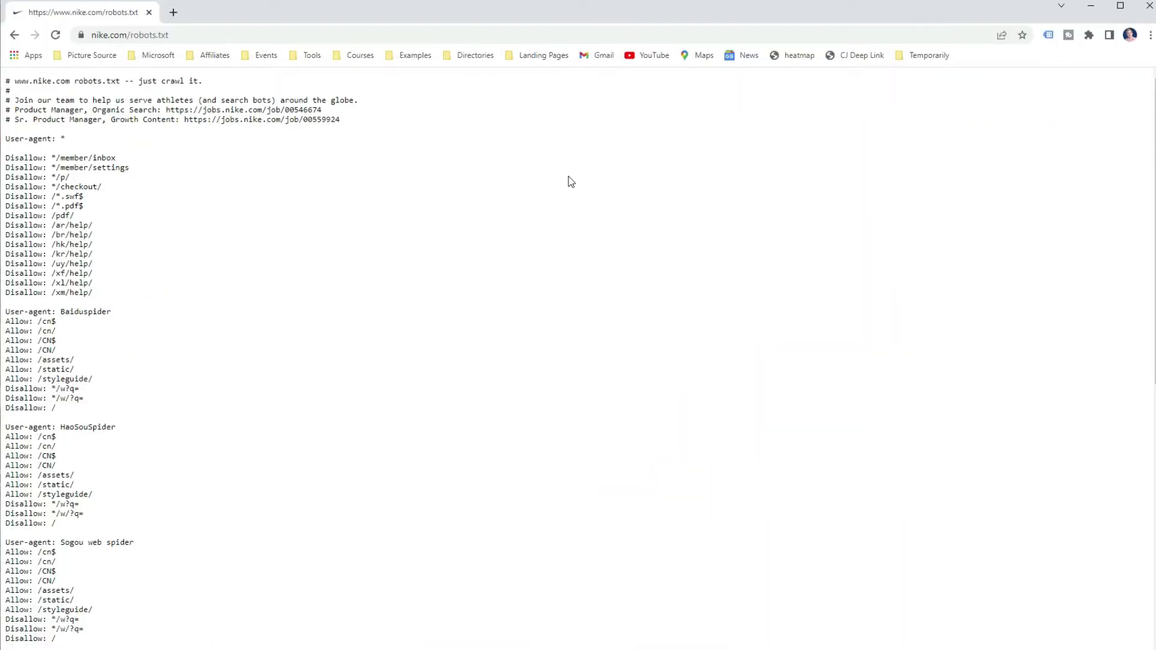
# Look through Nike's robots.txt file, from the crawler rules down to the sitemap entries
pyautogui.scroll(-5, 569, 178)
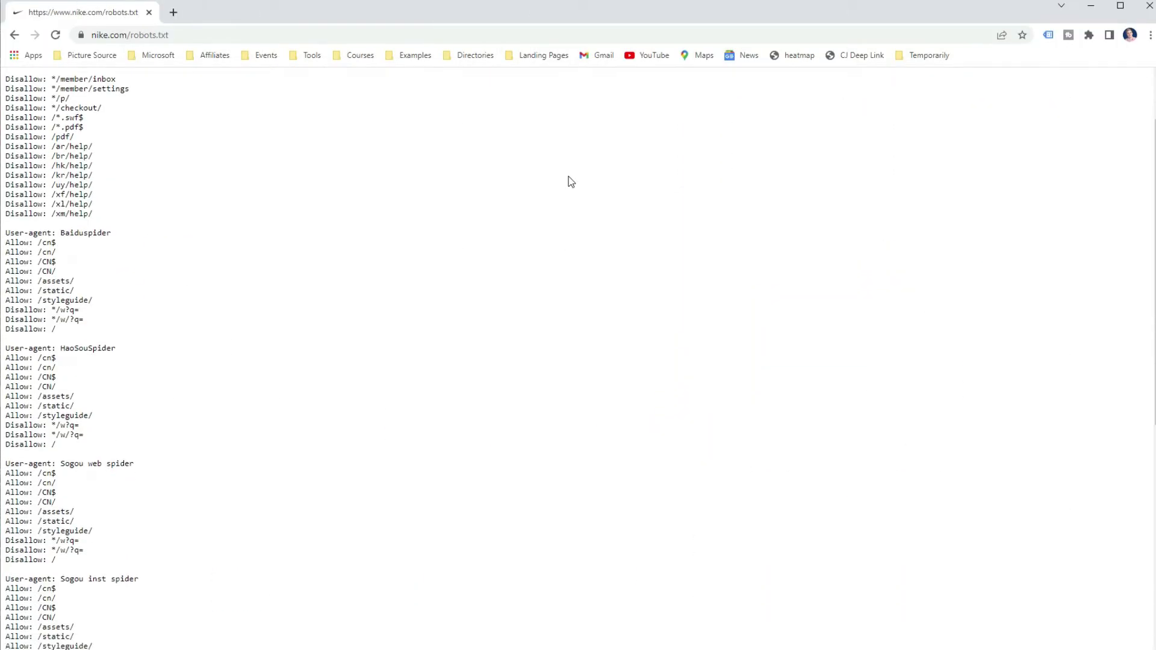
pyautogui.scroll(-4, 569, 176)
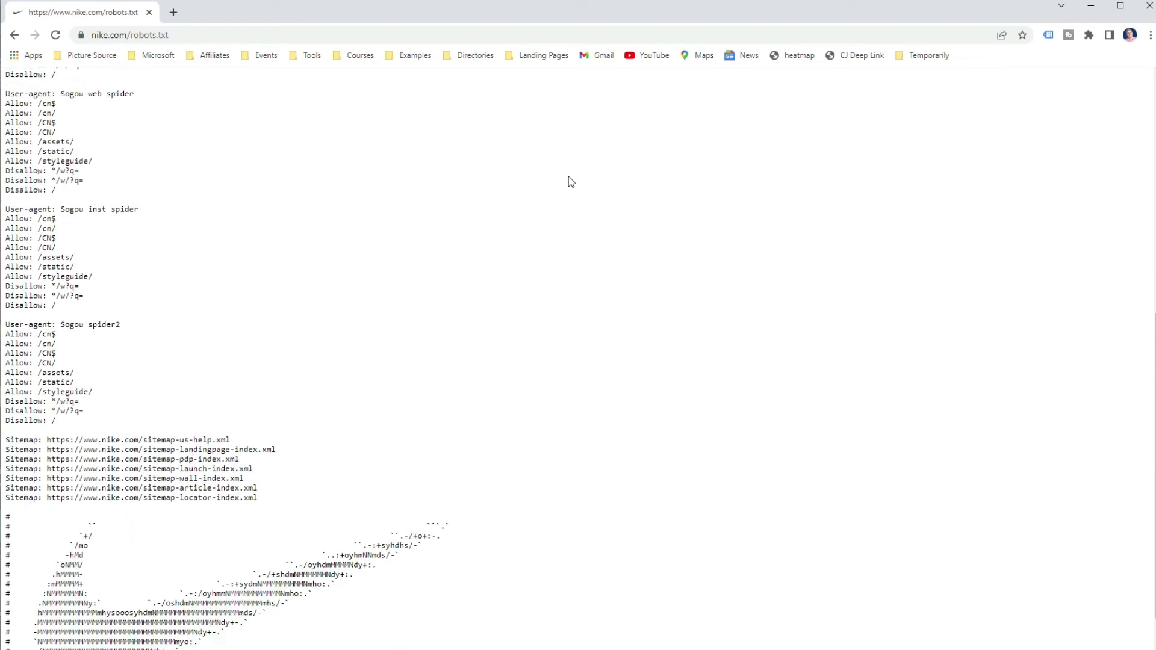